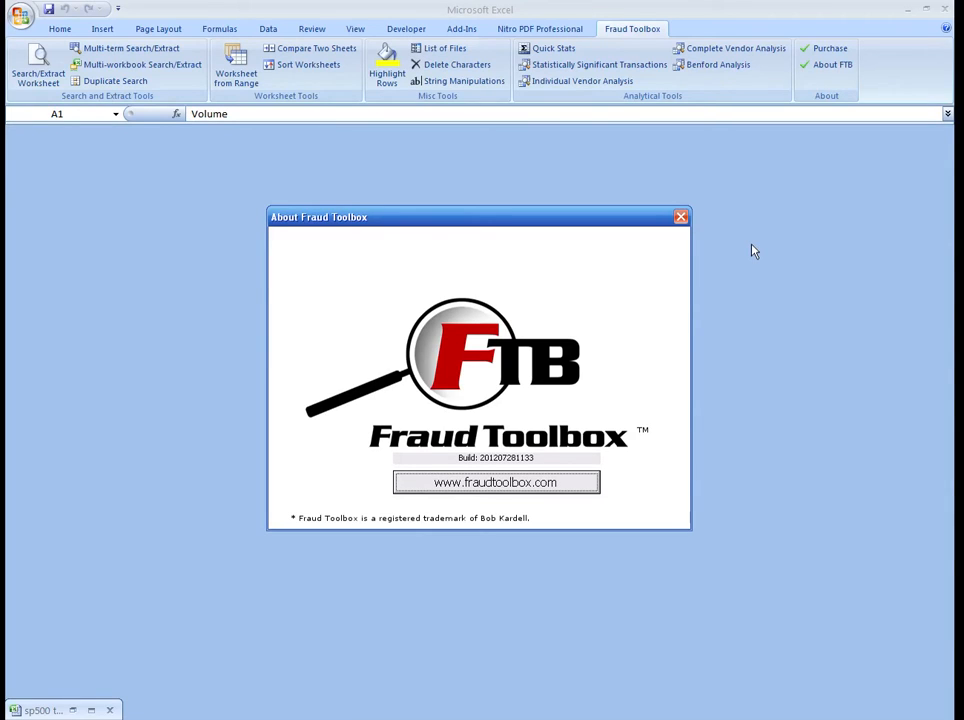
Step: Dismiss the About Fraud Toolbox window and maximize the sp500 test data workbook
left_click(681, 218)
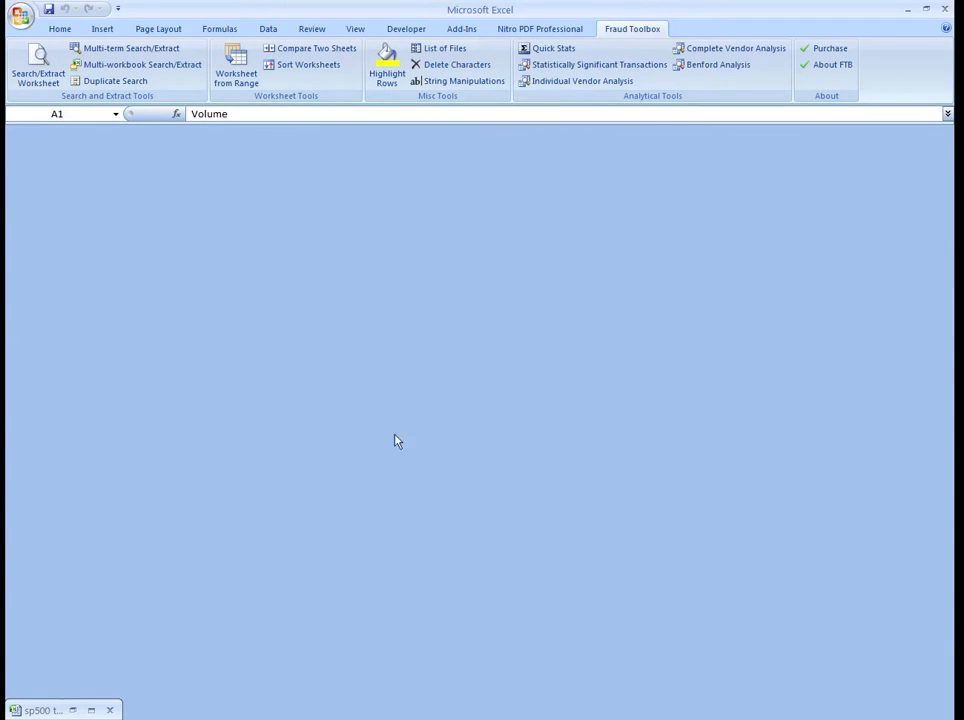
left_click(92, 710)
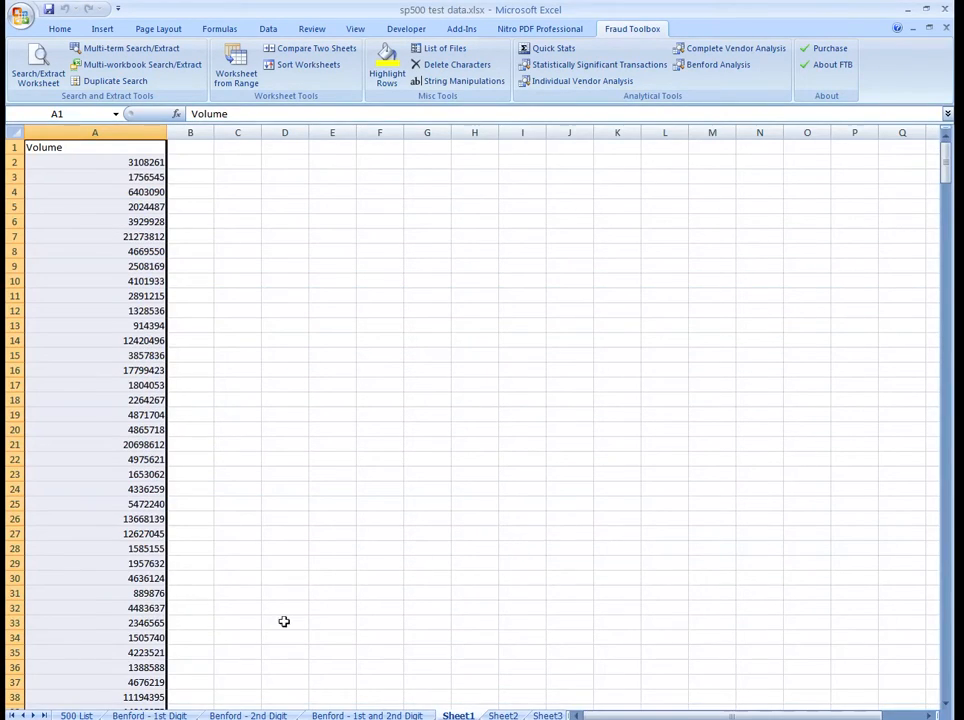
Step: Review the source data on the 500 List sheet and look through the Volume column on Sheet1
left_click(76, 715)
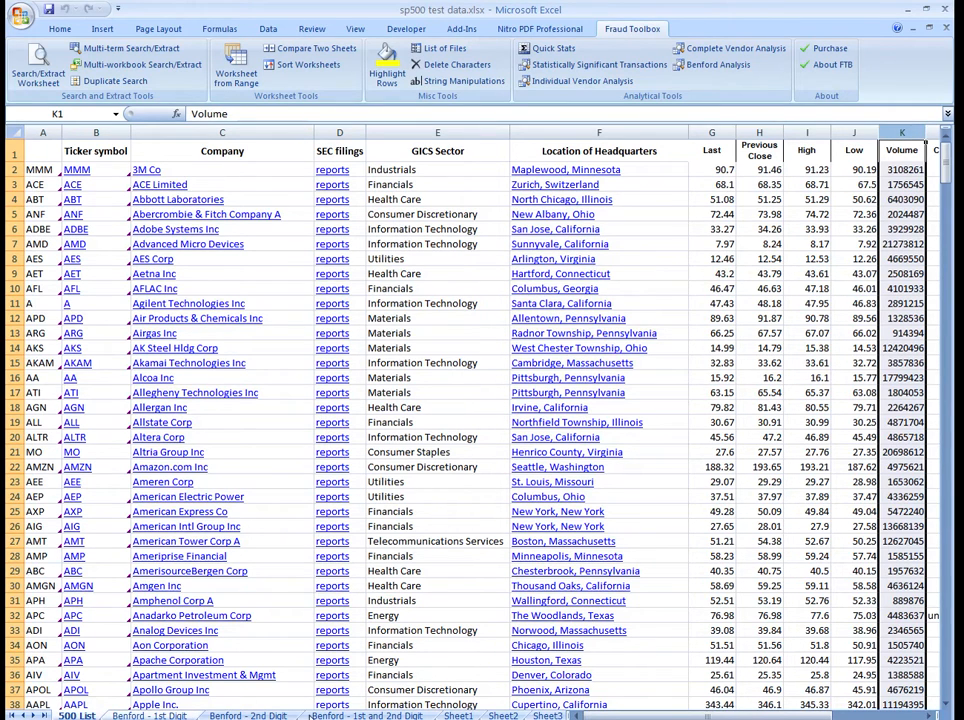
left_click(466, 715)
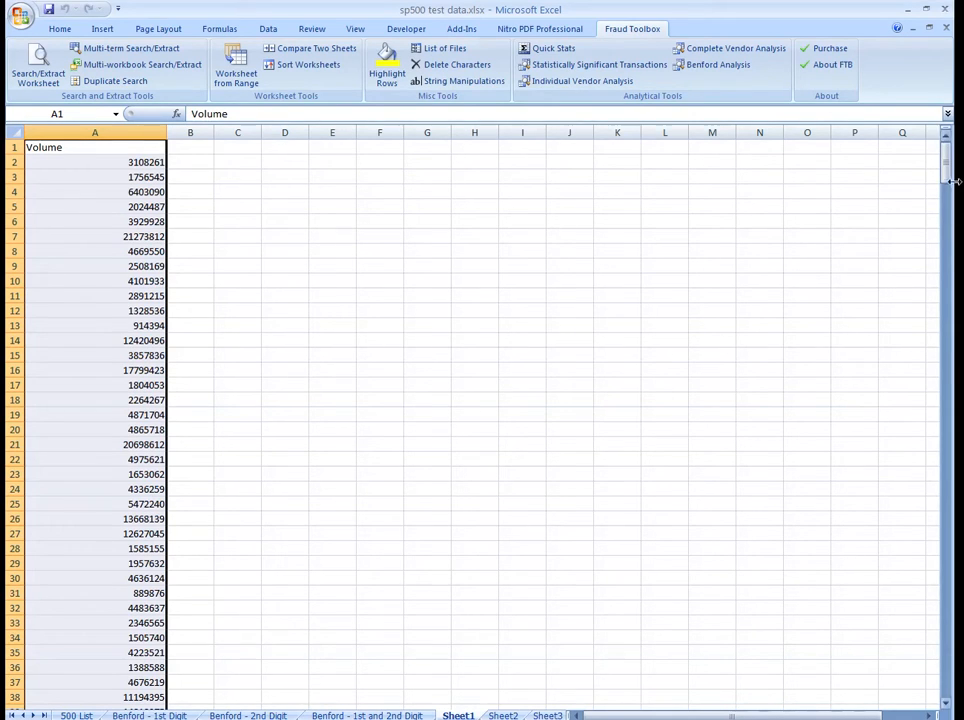
left_click_drag(948, 178, 950, 237)
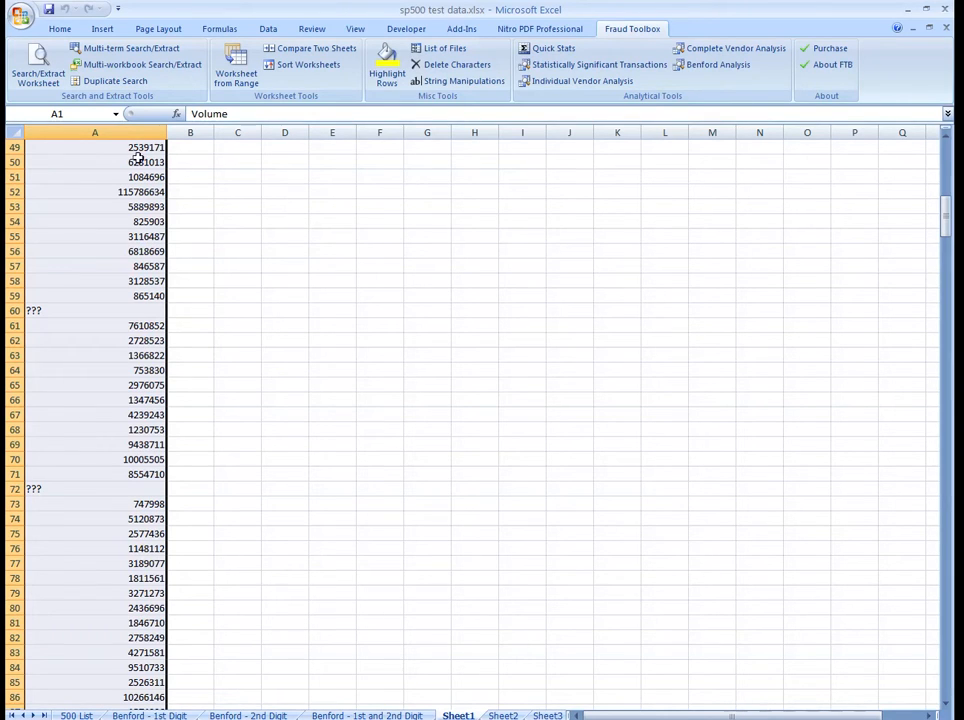
left_click_drag(948, 228, 947, 150)
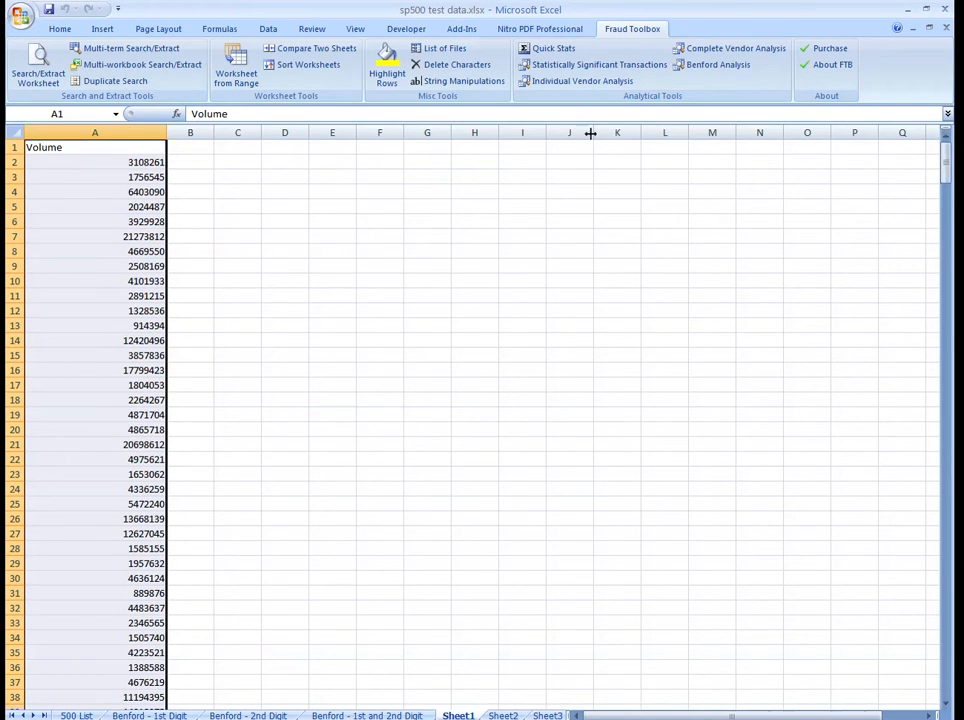
Step: Run a Benford First Digit Analysis on the Volume range A1:A501 of Sheet1
left_click(745, 68)
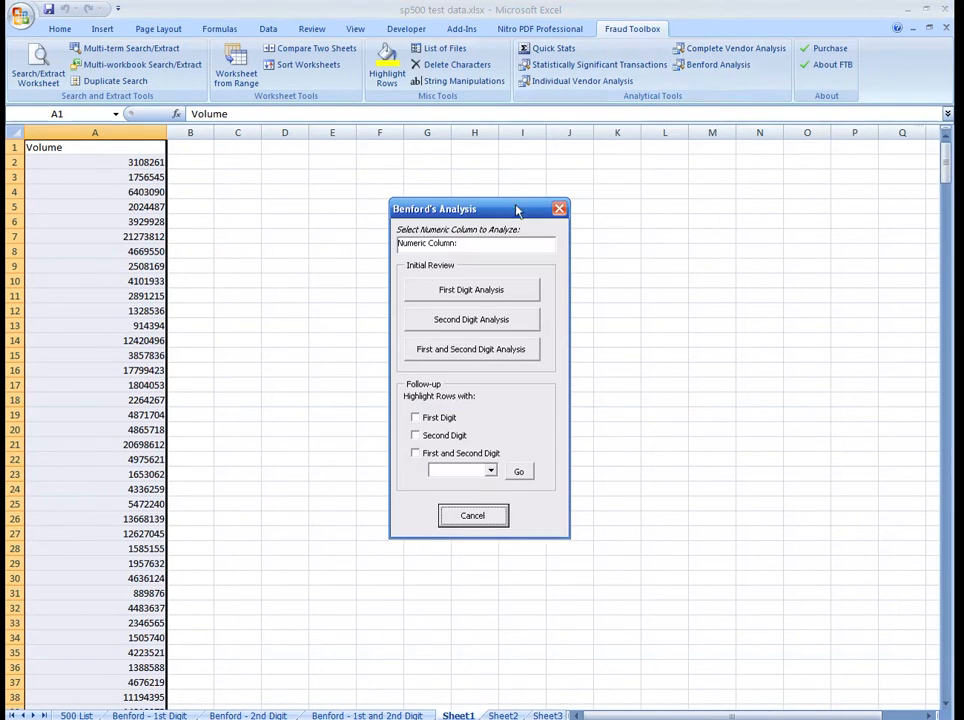
left_click(507, 254)
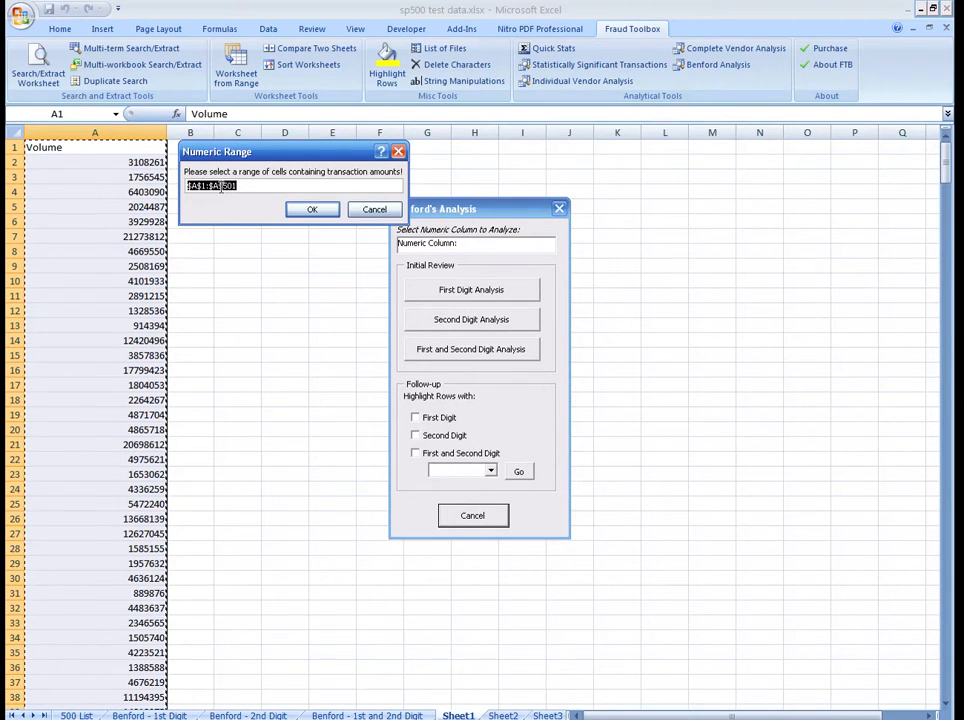
left_click(313, 216)
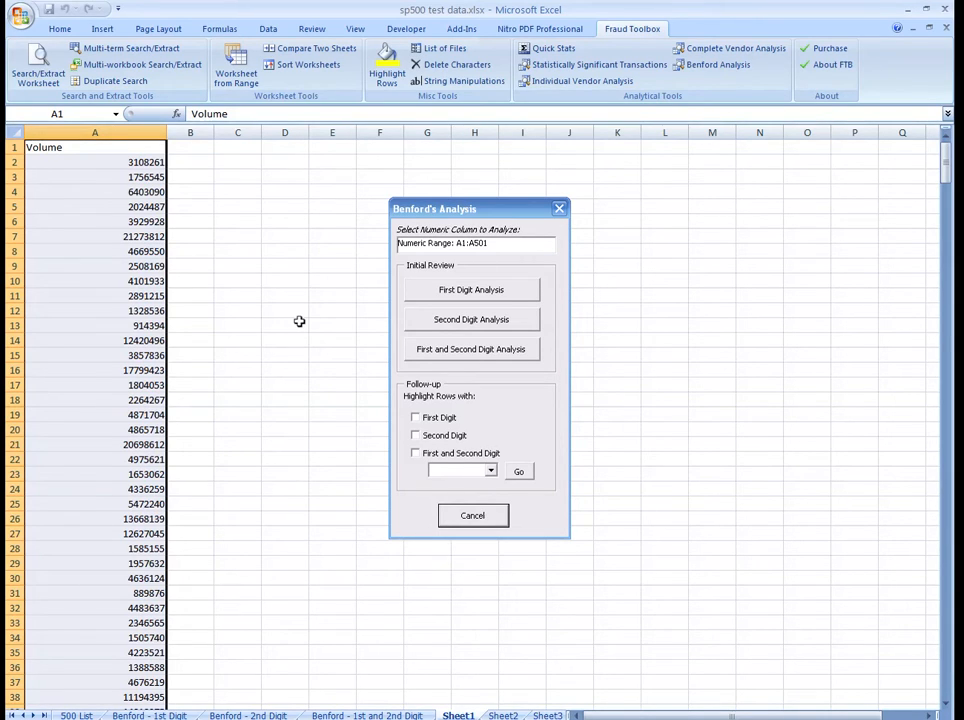
left_click(492, 291)
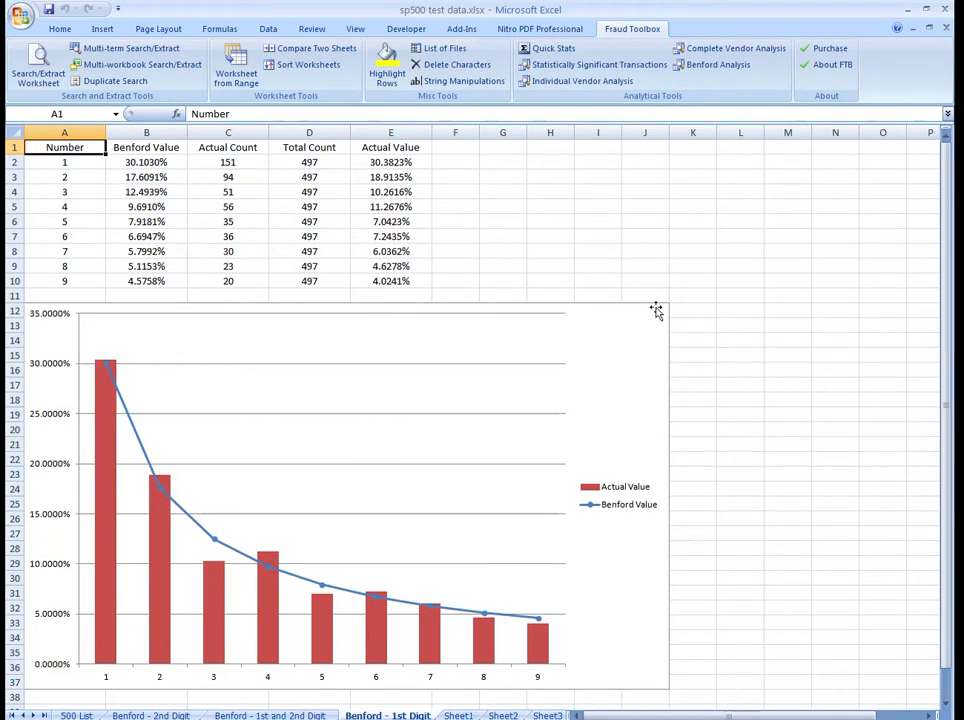
Step: Examine the Benford value, actual count, total count and actual value for digit 1 in the first-digit results
left_click(148, 162)
left_click(251, 162)
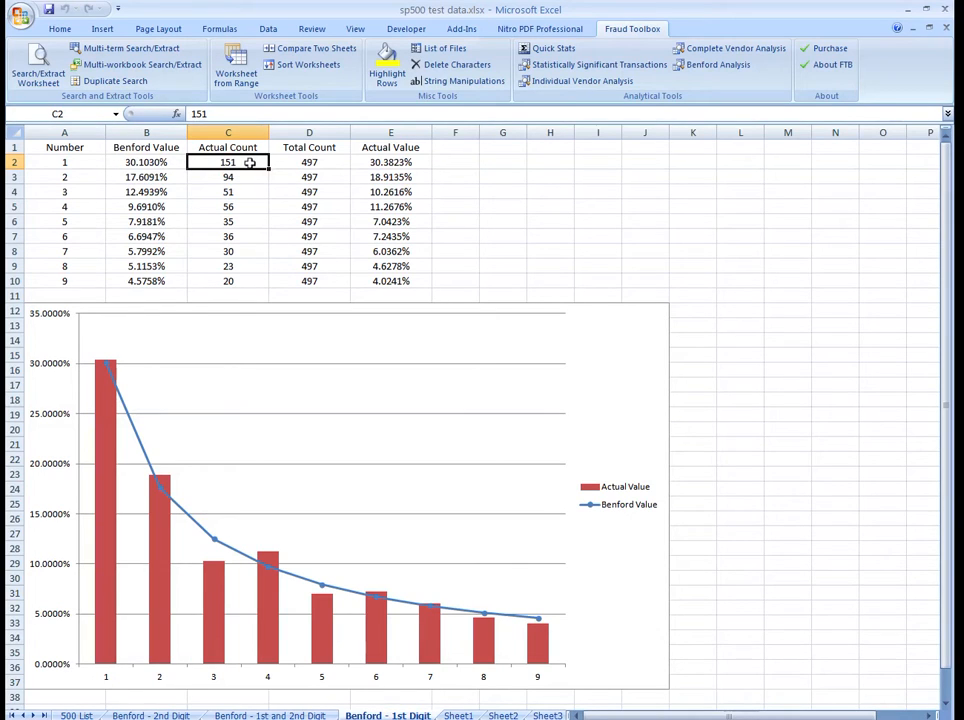
left_click(327, 163)
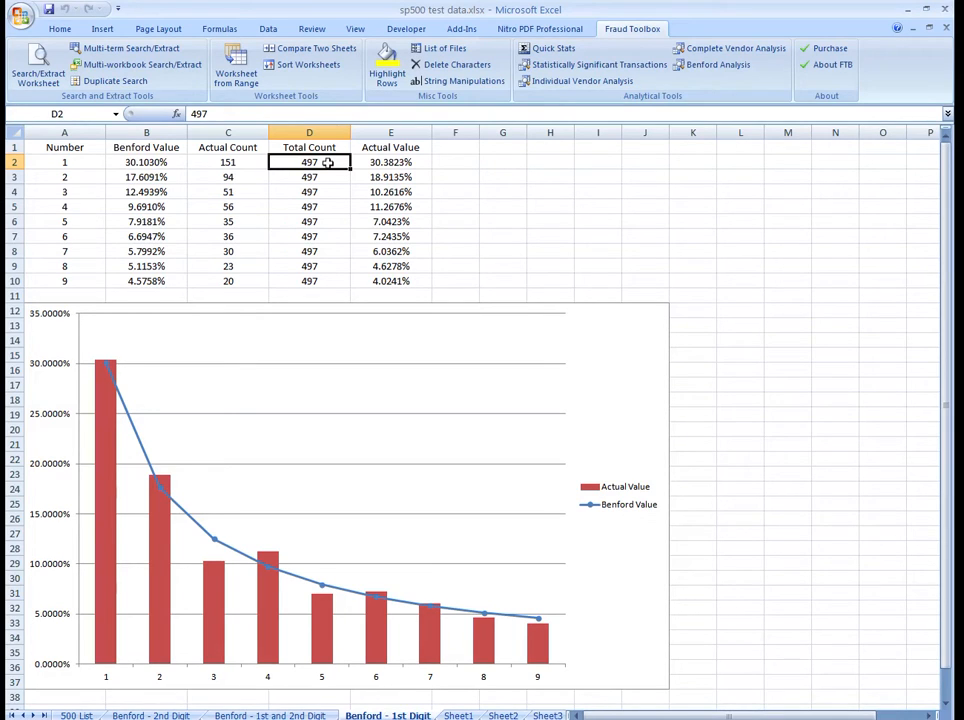
left_click(399, 165)
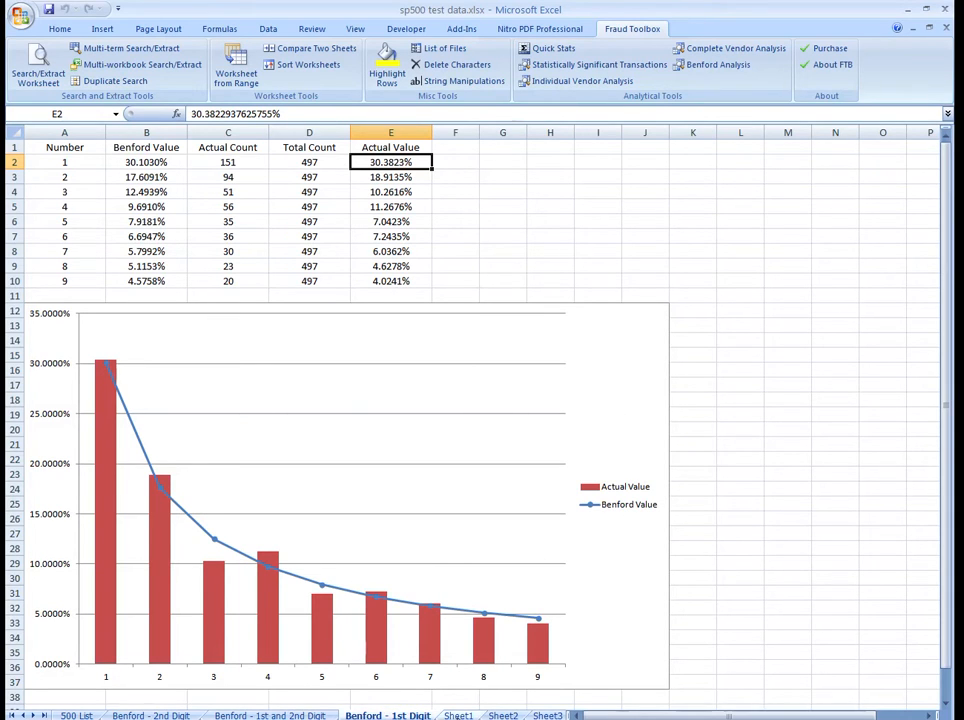
Step: Try to run a Benford Second Digit Analysis from Sheet1 without specifying a numeric range
left_click(458, 715)
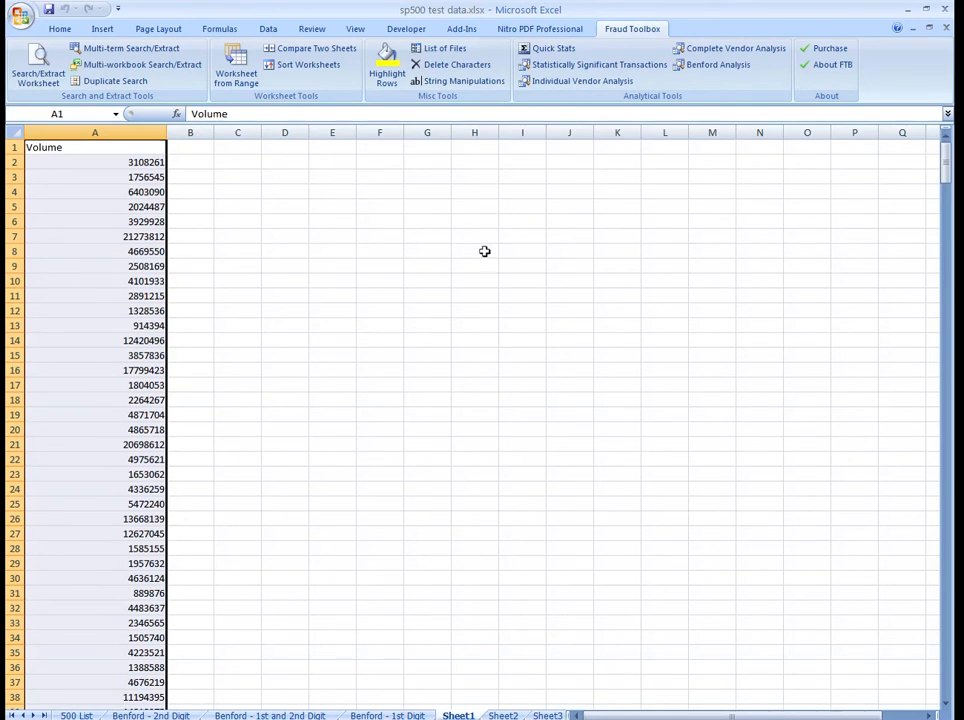
left_click(722, 65)
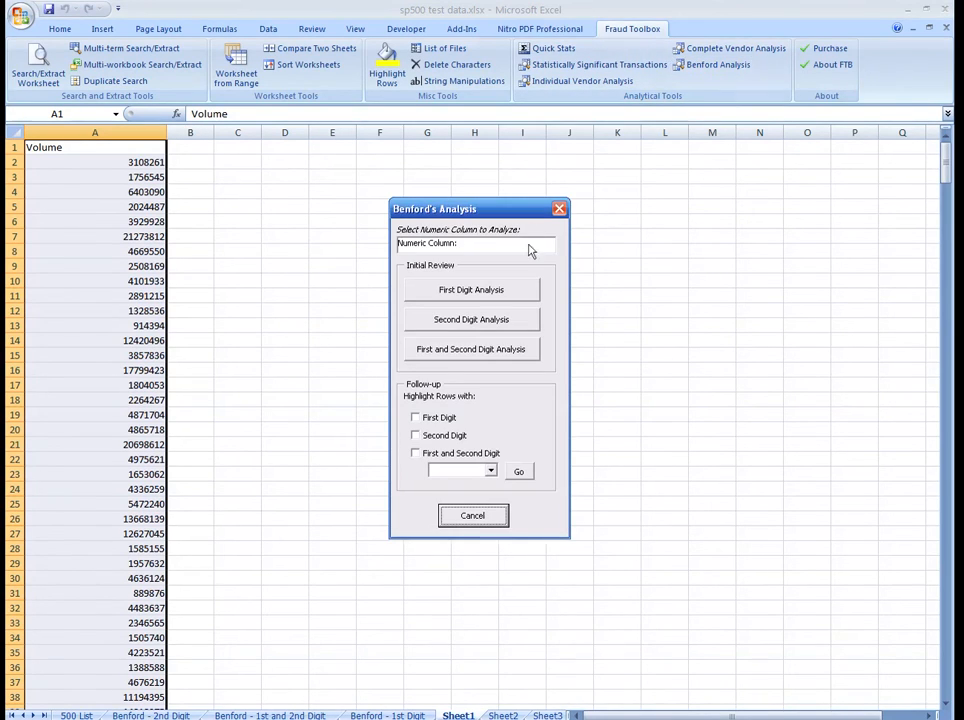
left_click(499, 322)
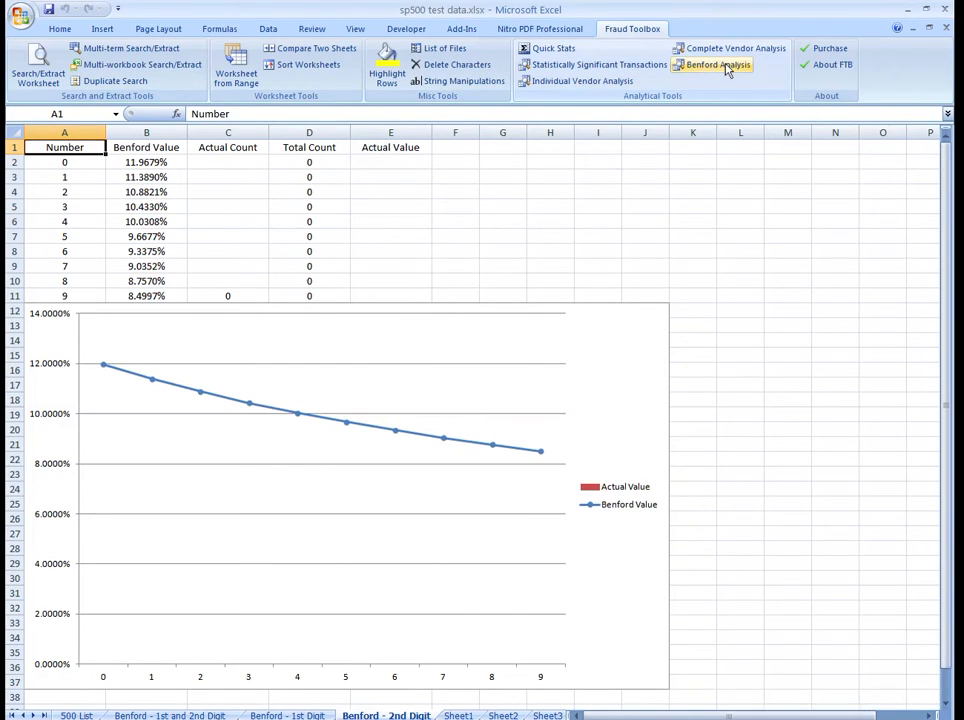
left_click(720, 65)
left_click(481, 250)
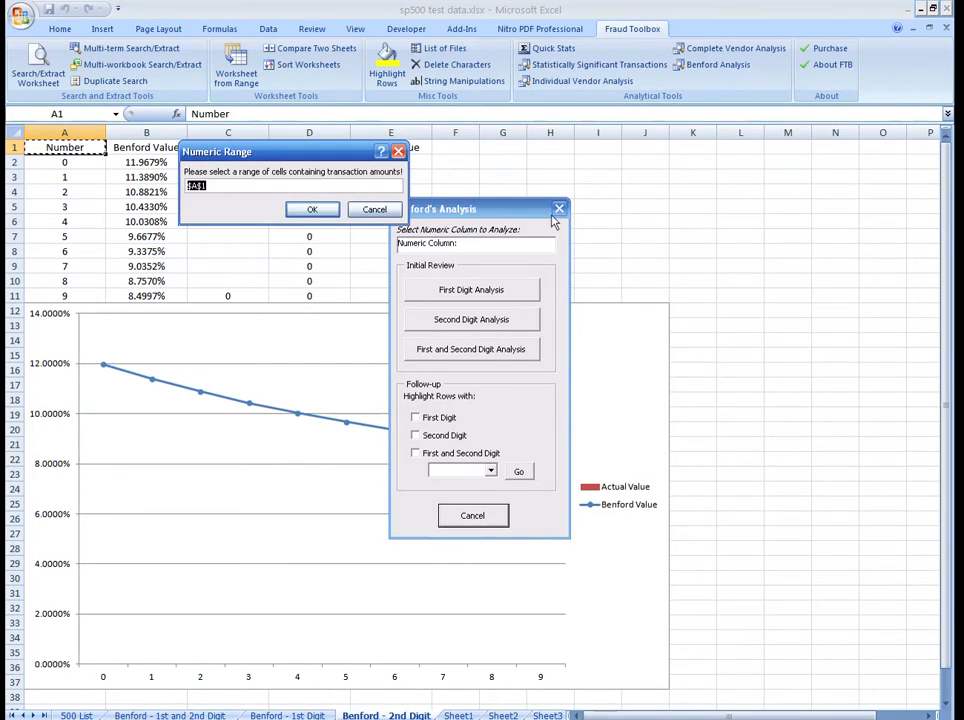
left_click(375, 209)
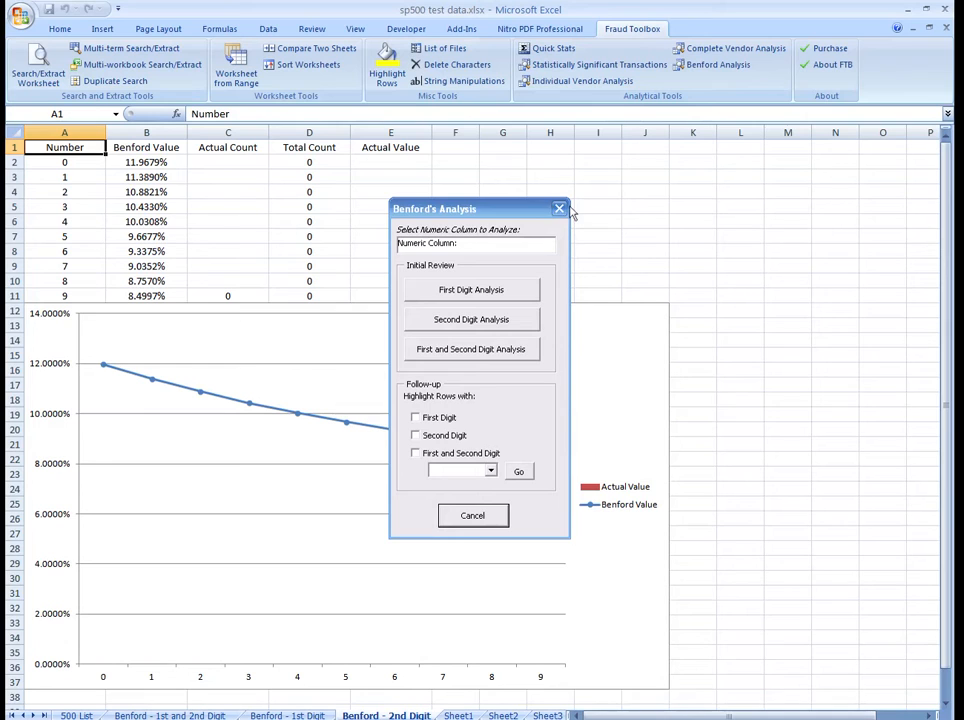
left_click(559, 208)
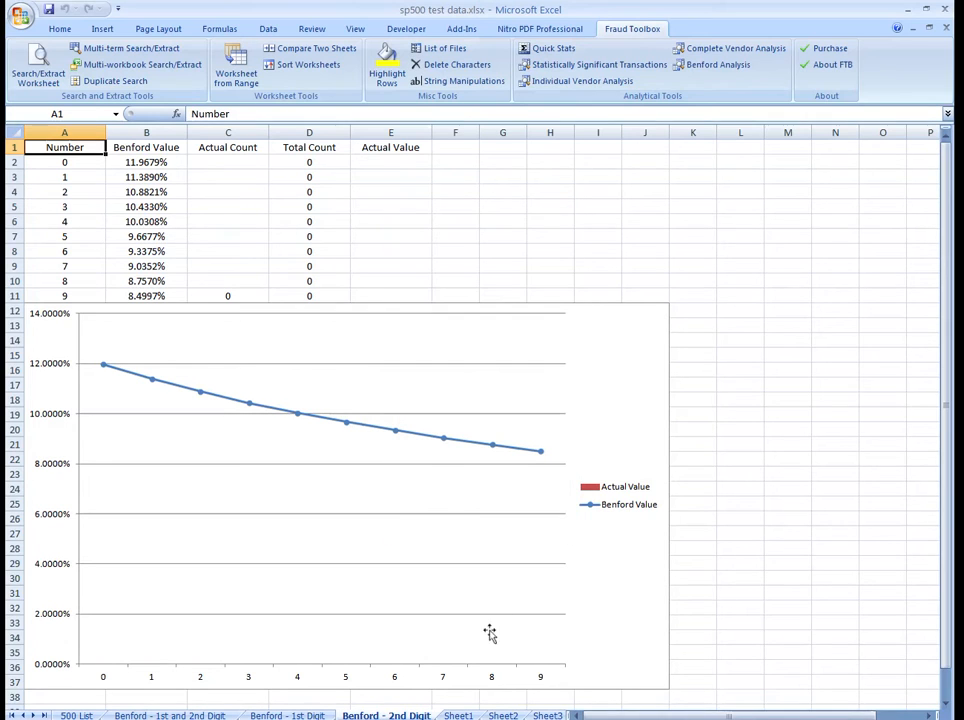
Step: Run a Benford Second Digit Analysis on the Volume range A1:A501 of Sheet1
left_click(458, 715)
left_click(718, 65)
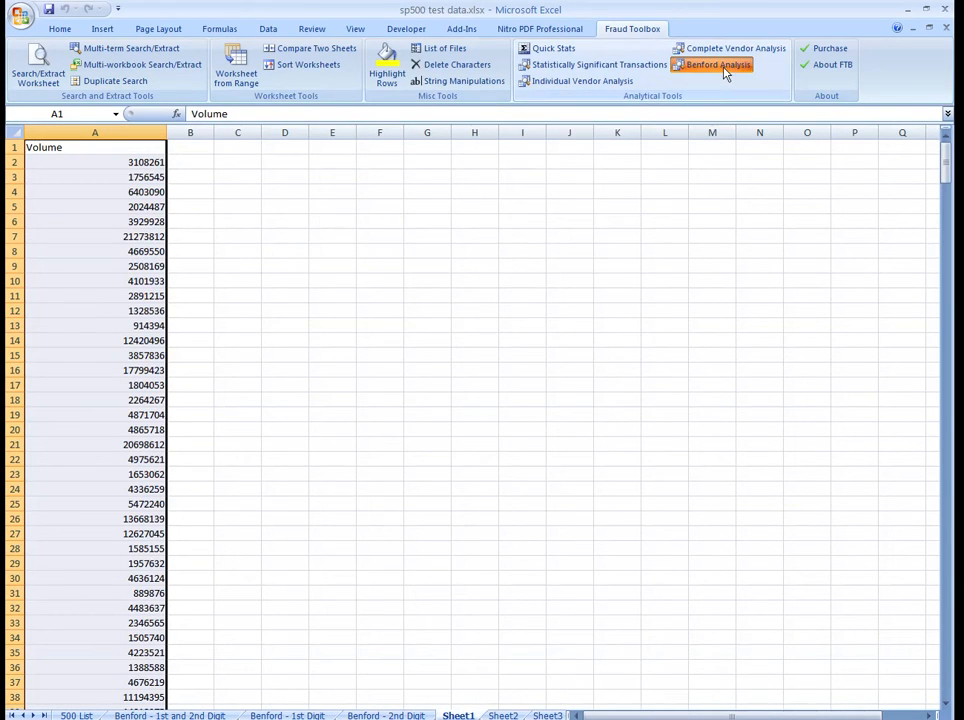
left_click(521, 250)
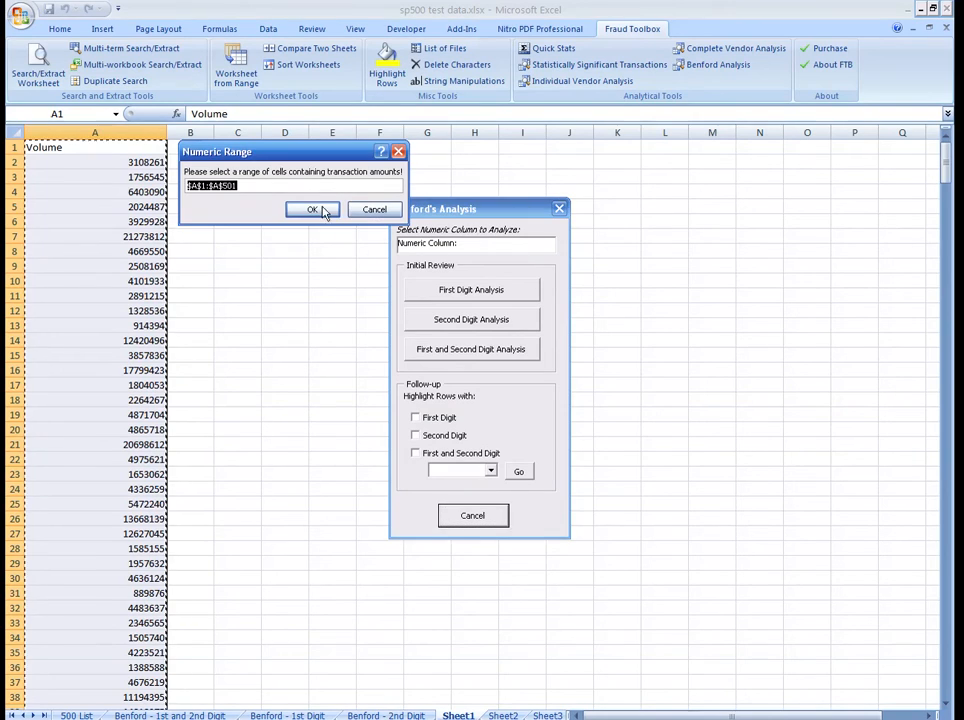
left_click(314, 209)
left_click(507, 323)
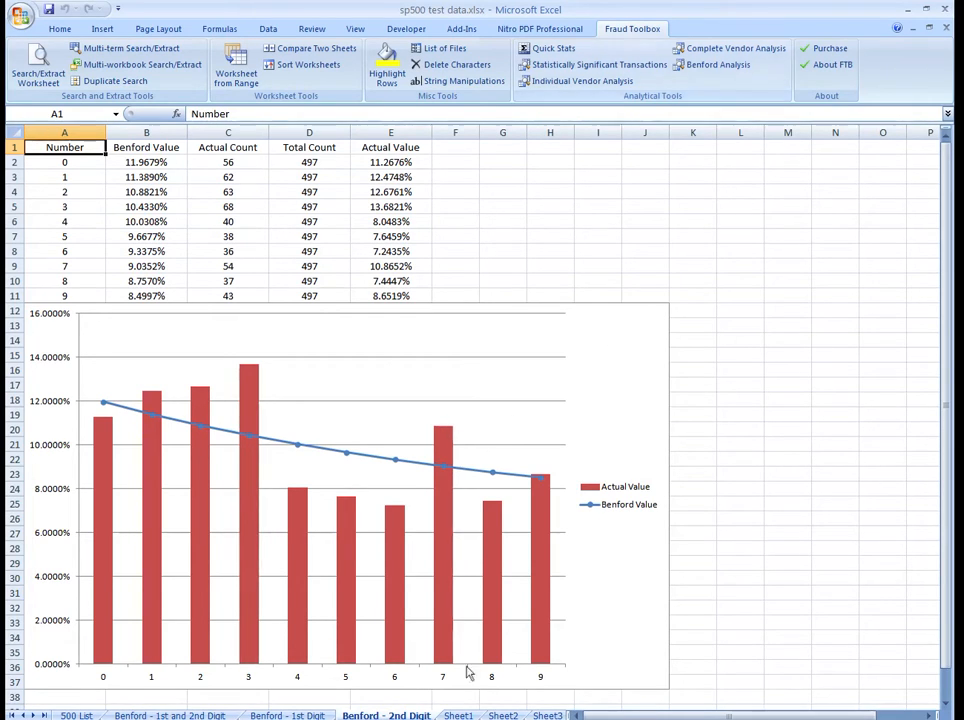
Step: Run a Benford First and Second Digit Analysis on the Volume range A1:A501 of Sheet1
left_click(458, 716)
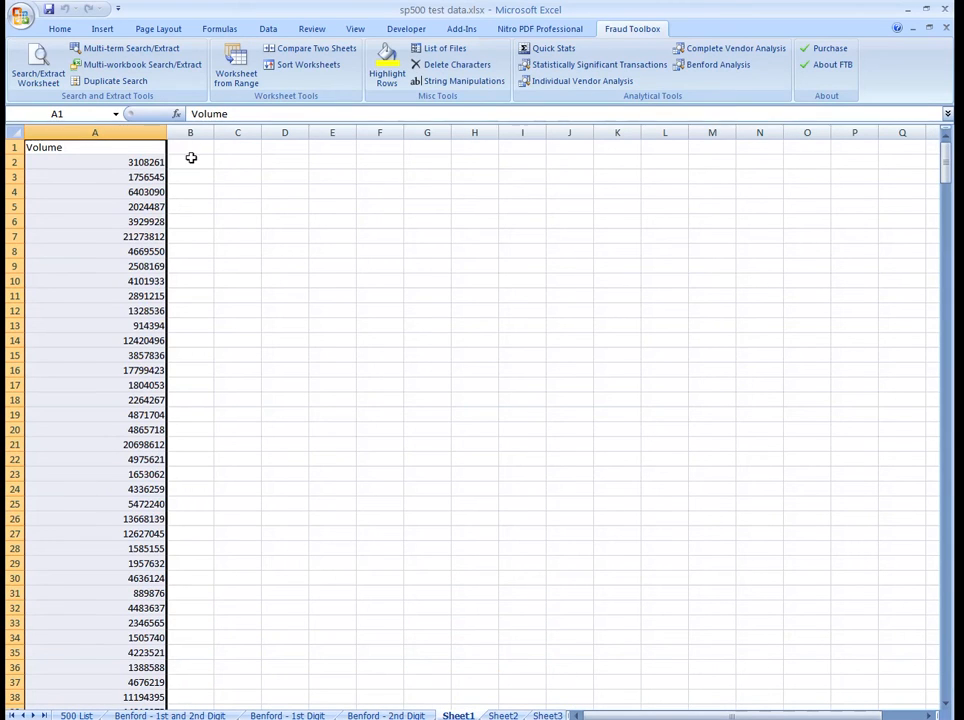
left_click(730, 66)
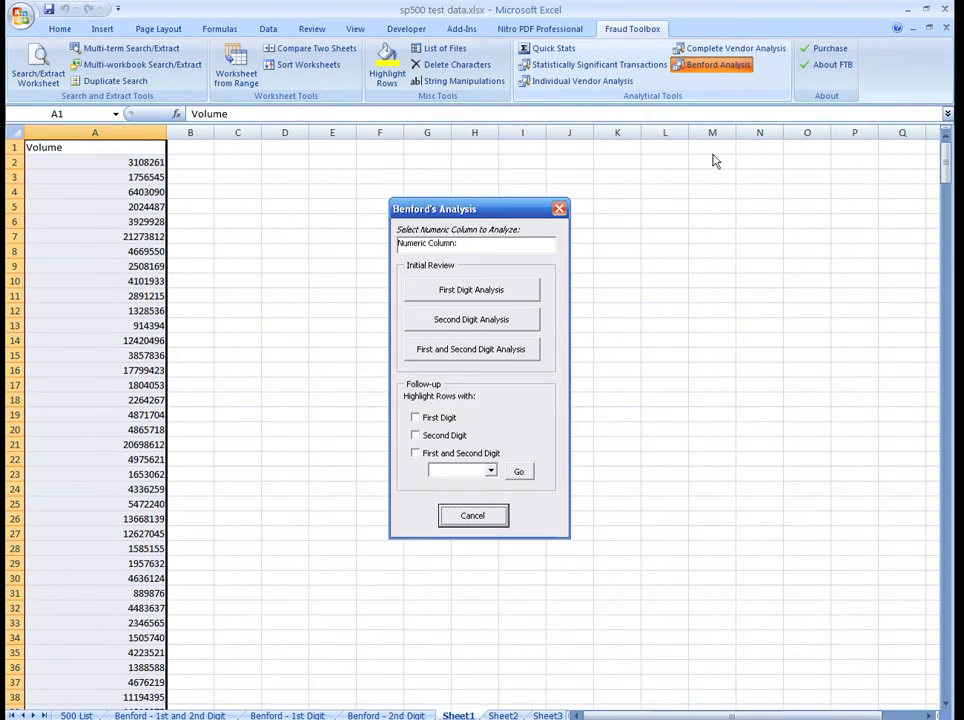
left_click(492, 246)
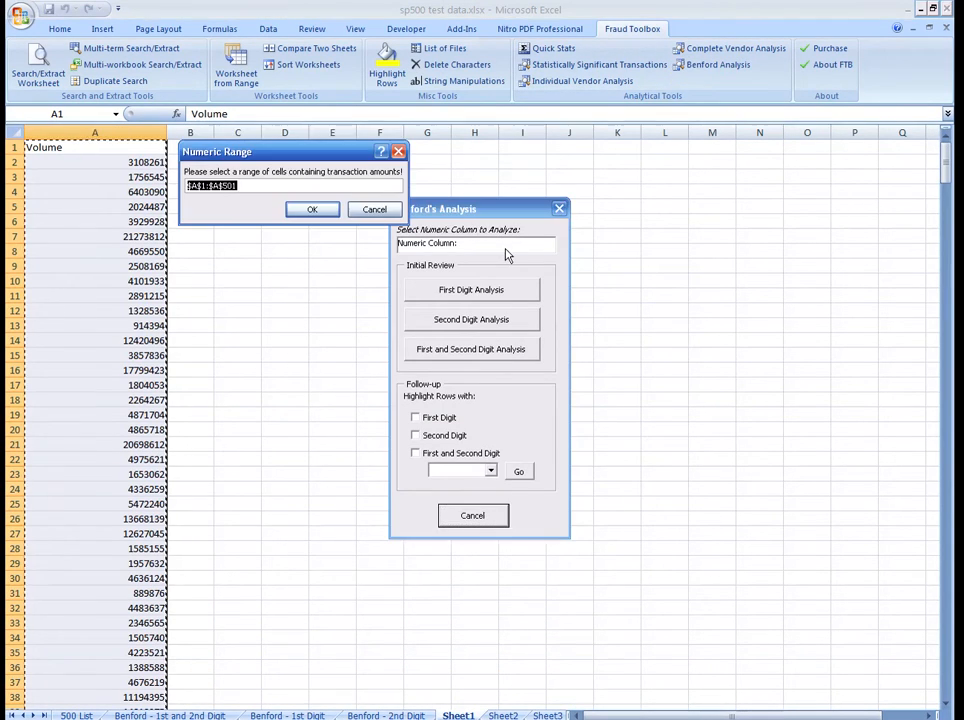
left_click(312, 209)
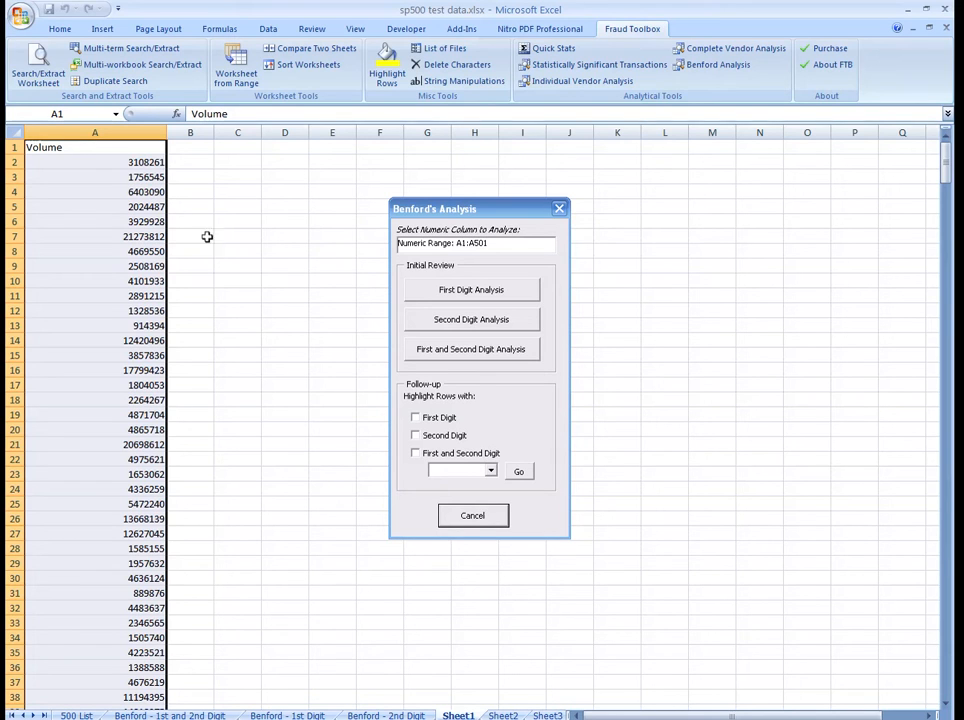
left_click(474, 350)
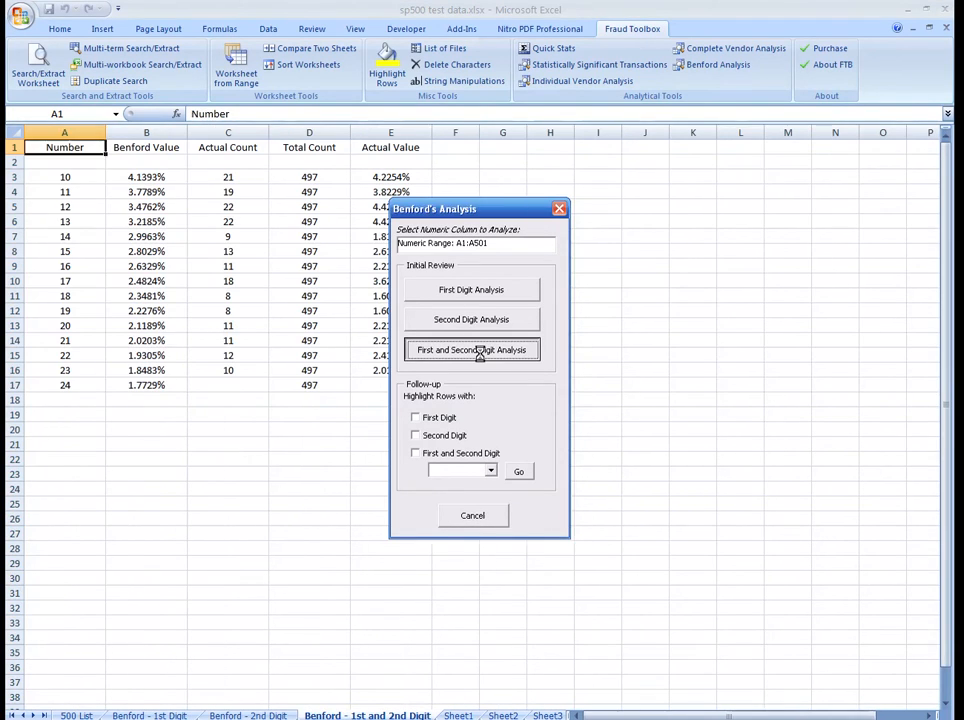
Step: Examine the chart comparing actual and Benford values below the first-and-second-digit results table
left_click_drag(946, 302, 955, 655)
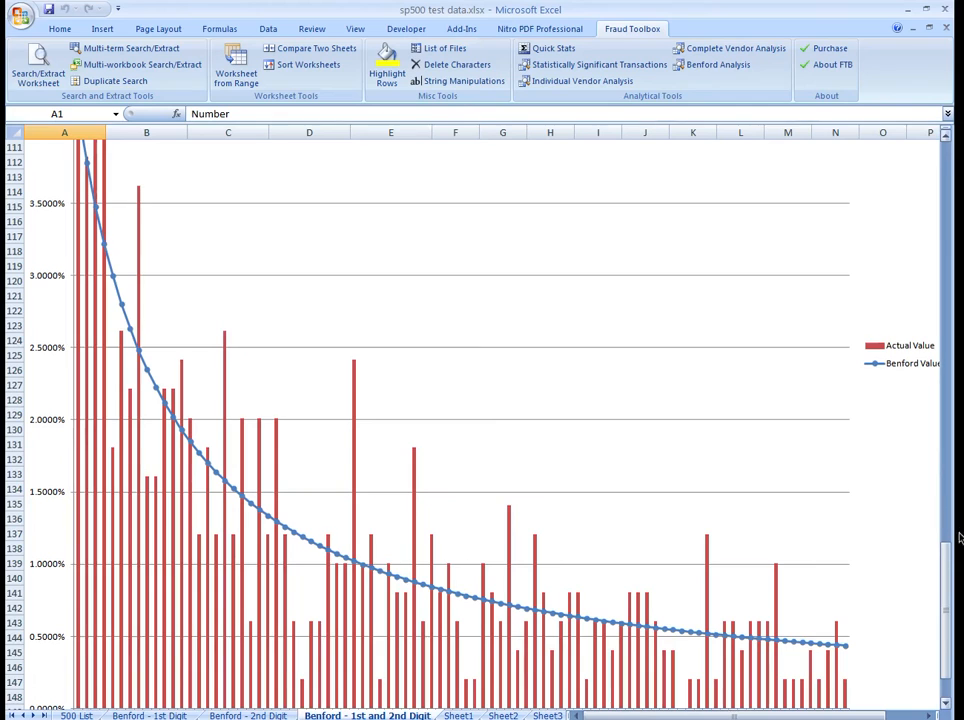
left_click_drag(947, 576, 951, 559)
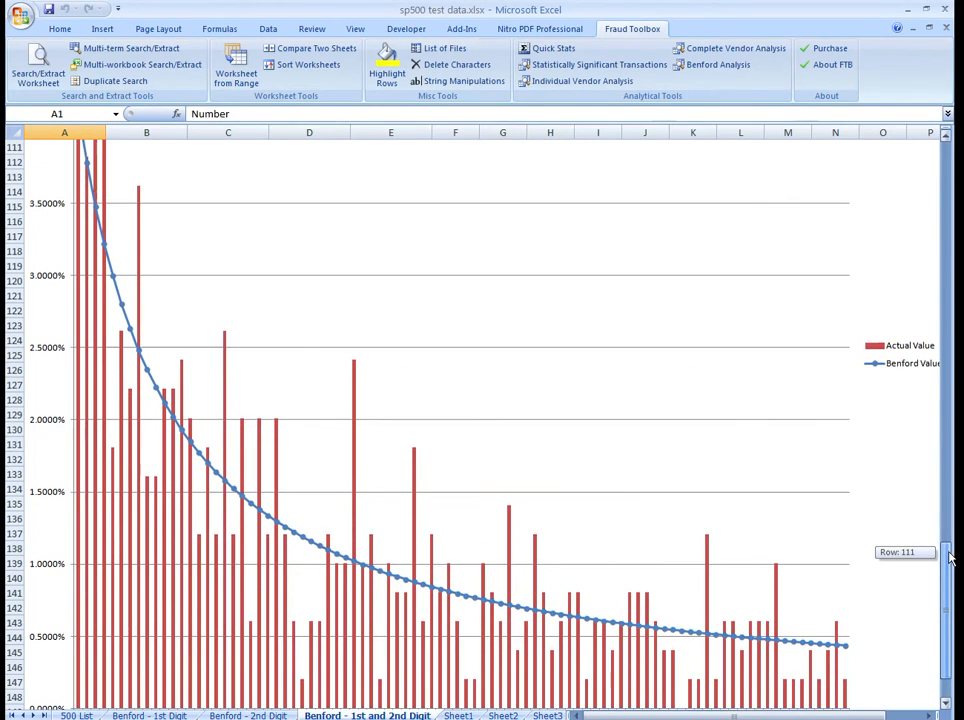
left_click_drag(950, 557, 950, 557)
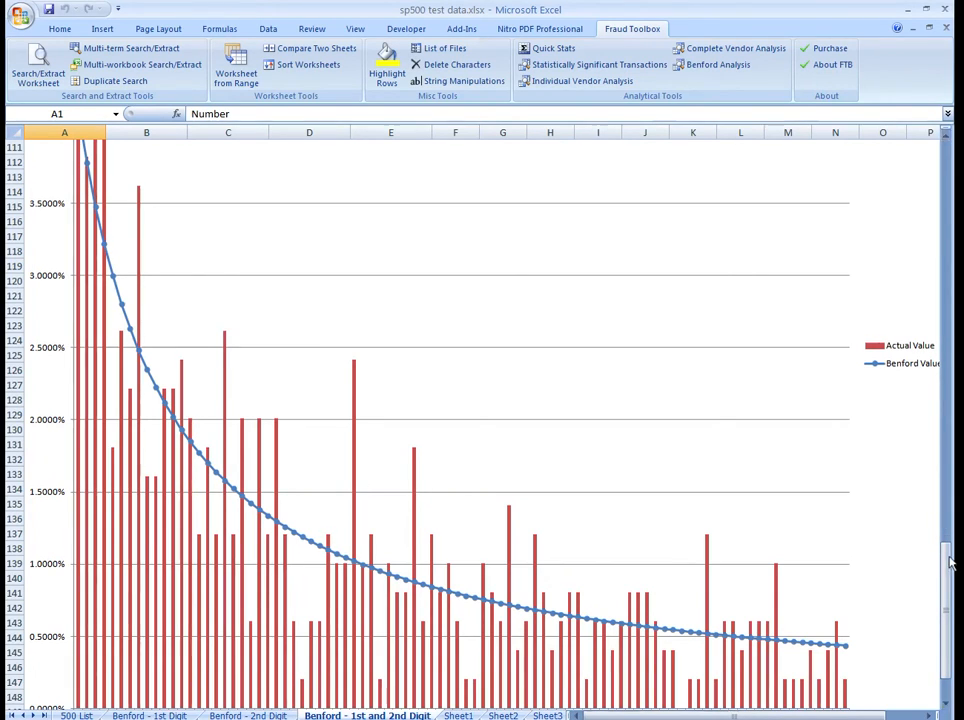
left_click_drag(944, 548, 944, 560)
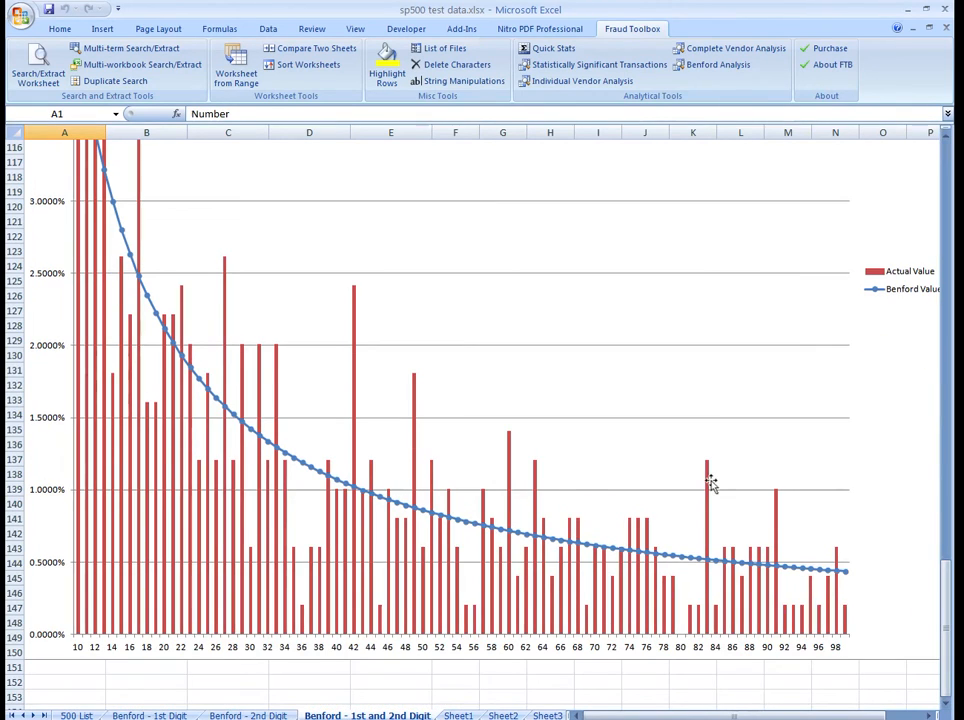
Step: Try to highlight the Sheet1 rows whose first and second digits are 17 without specifying a numeric range
left_click(460, 716)
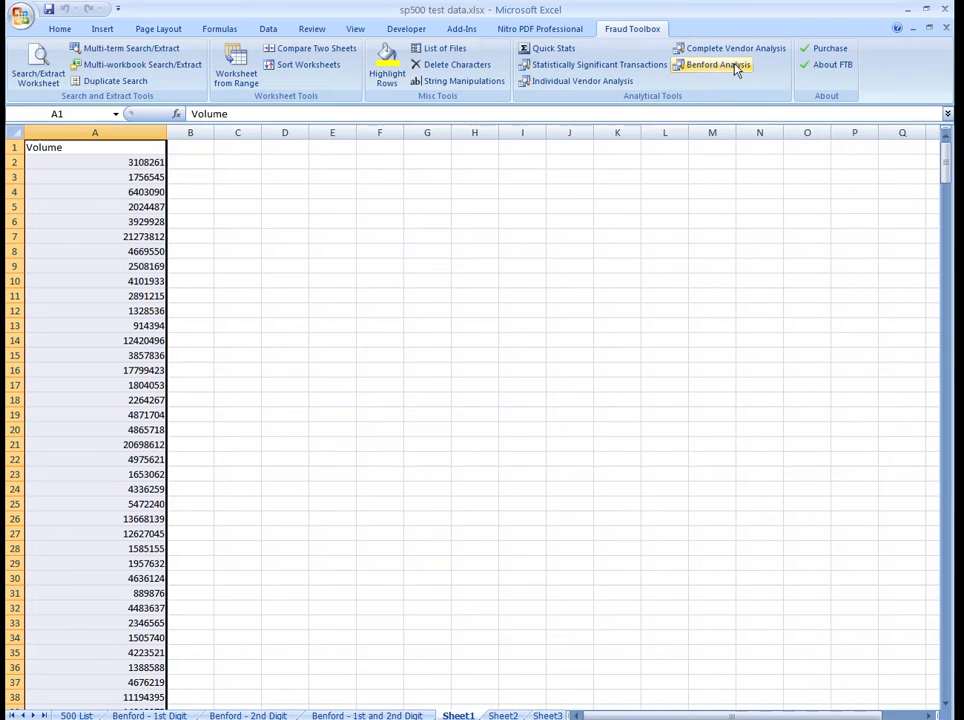
left_click(717, 64)
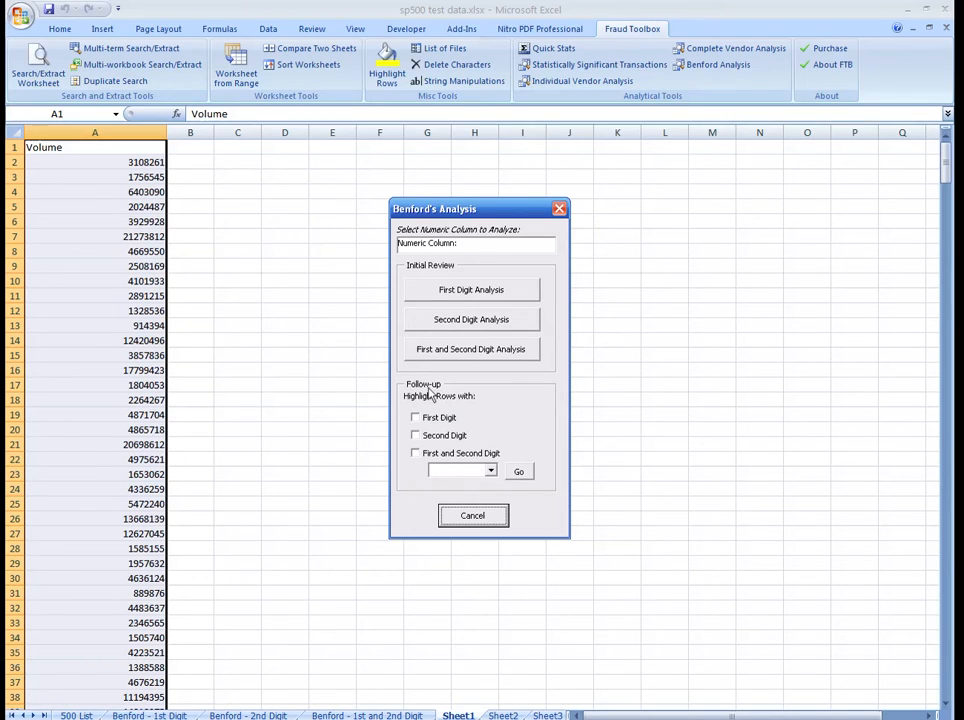
left_click(416, 454)
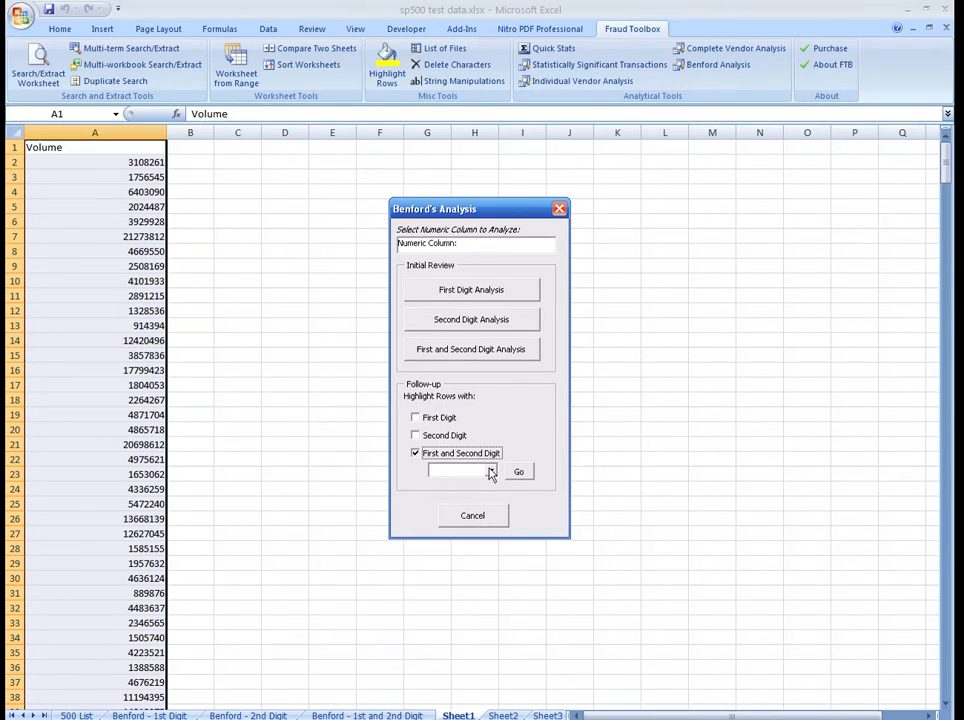
left_click(490, 471)
left_click(492, 530)
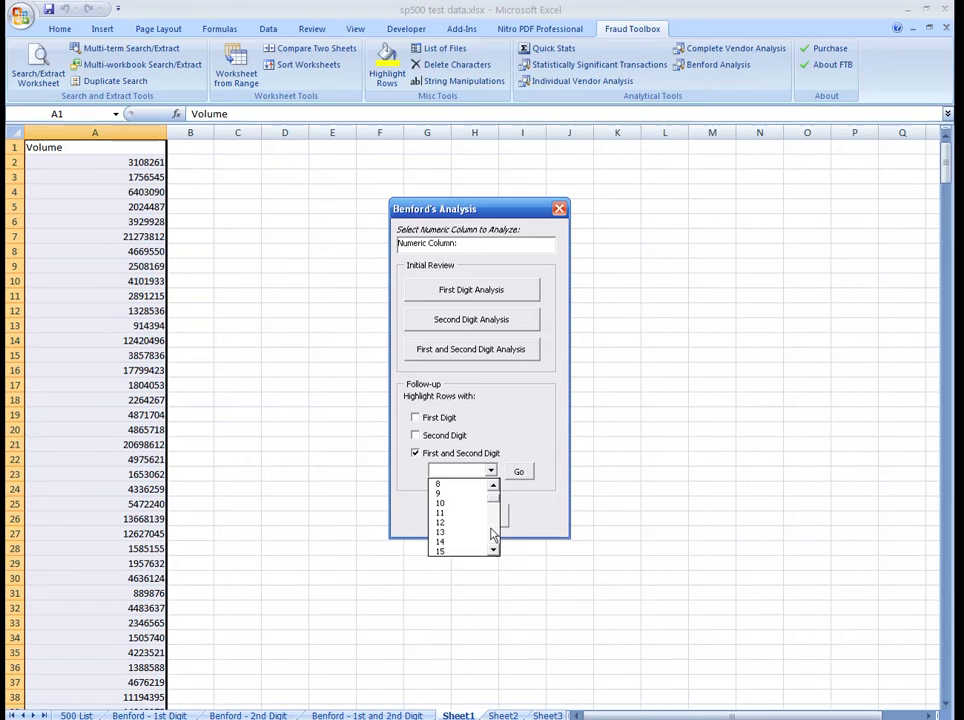
left_click(493, 550)
left_click(493, 550)
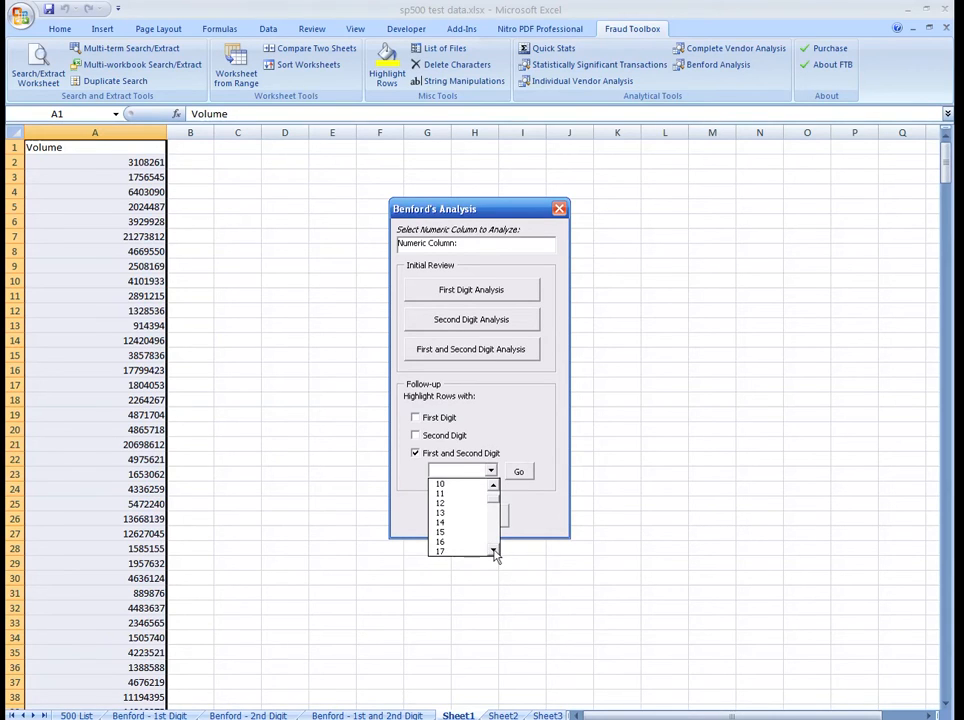
left_click(484, 551)
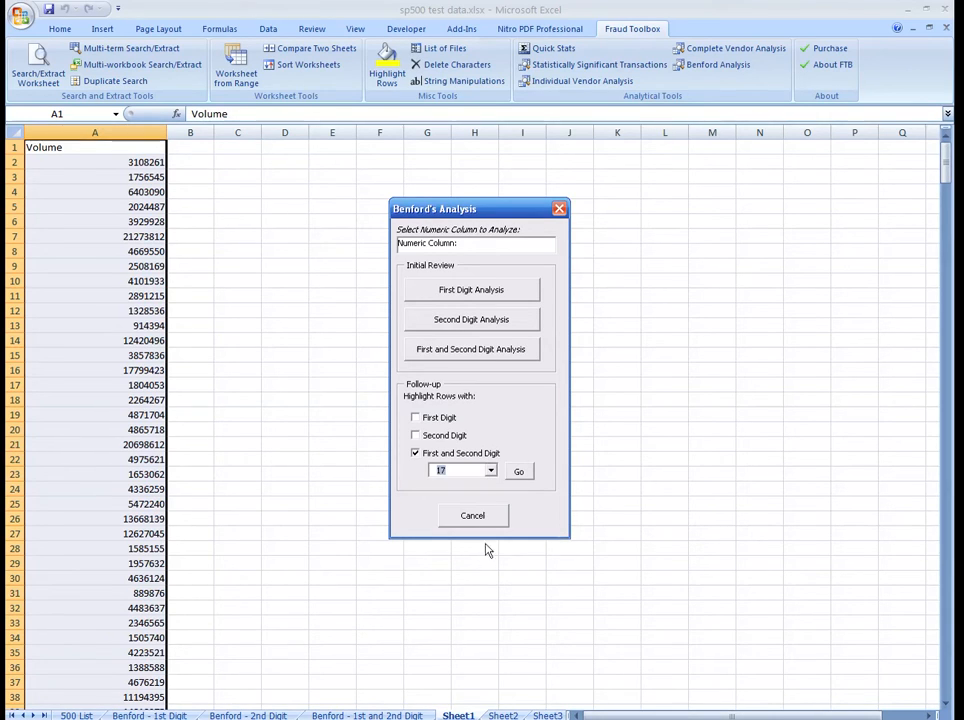
left_click(521, 472)
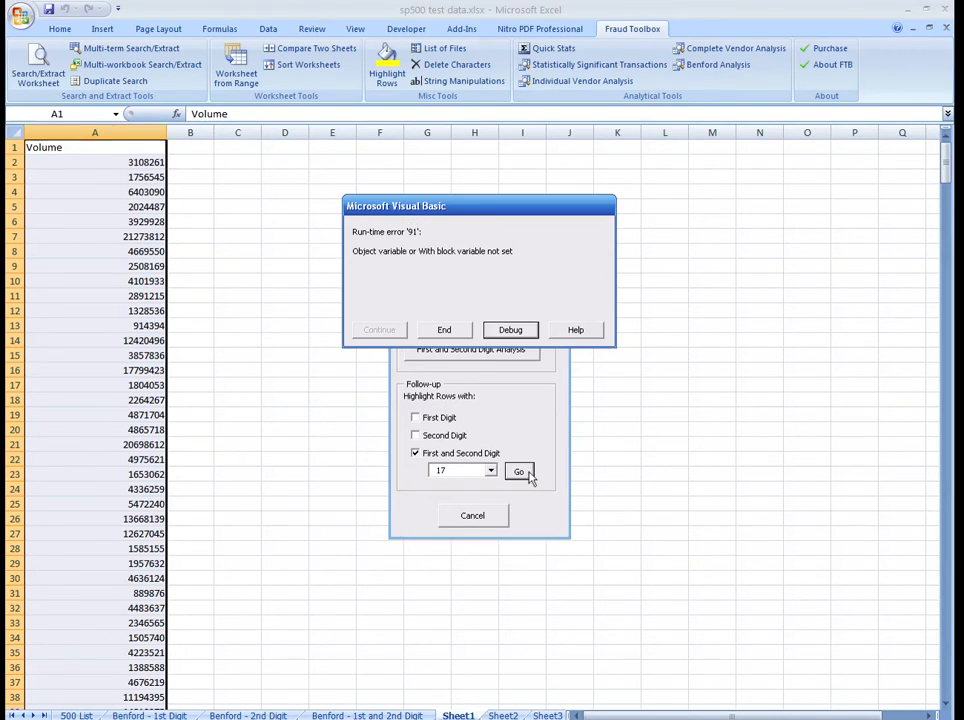
Step: Debug the failed macro in the Visual Basic editor, reset its halted execution and return to the Sheet1 worksheet
left_click(527, 333)
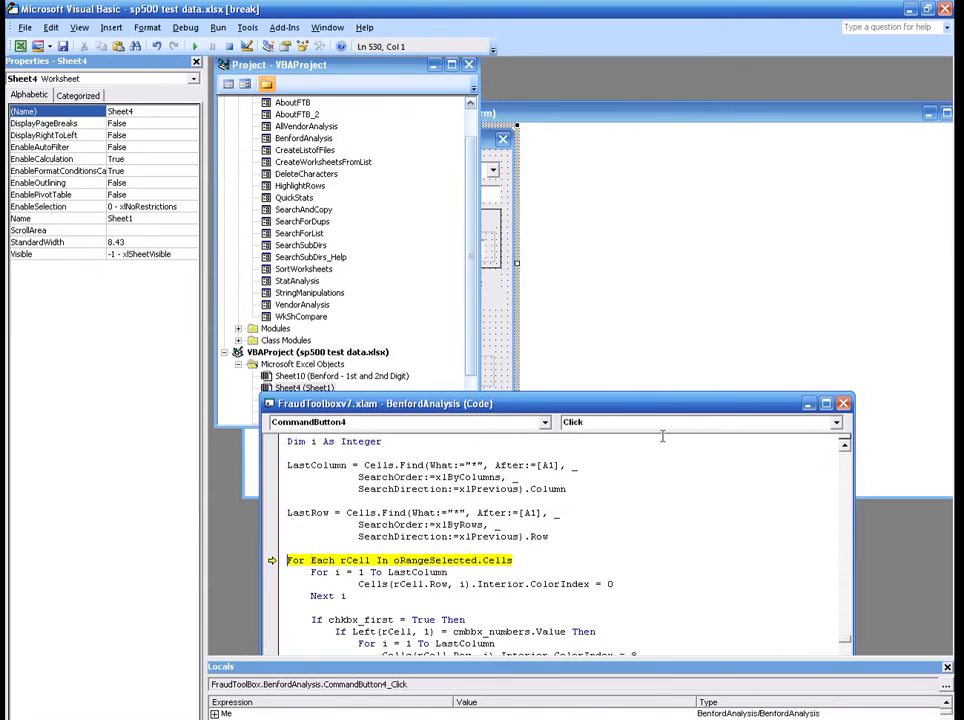
left_click(911, 11)
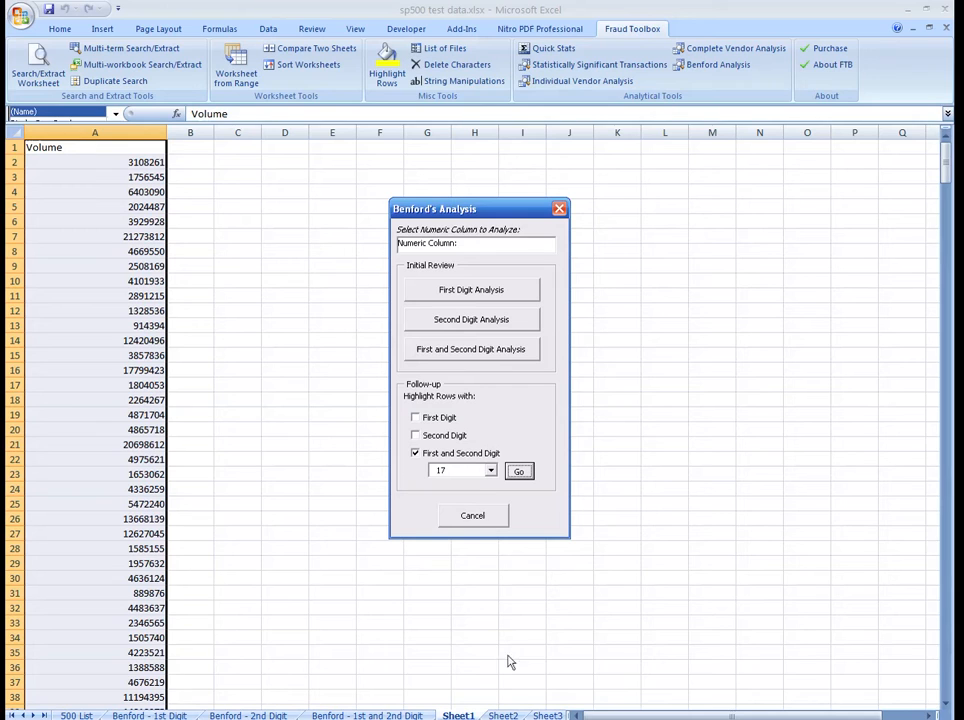
left_click(495, 519)
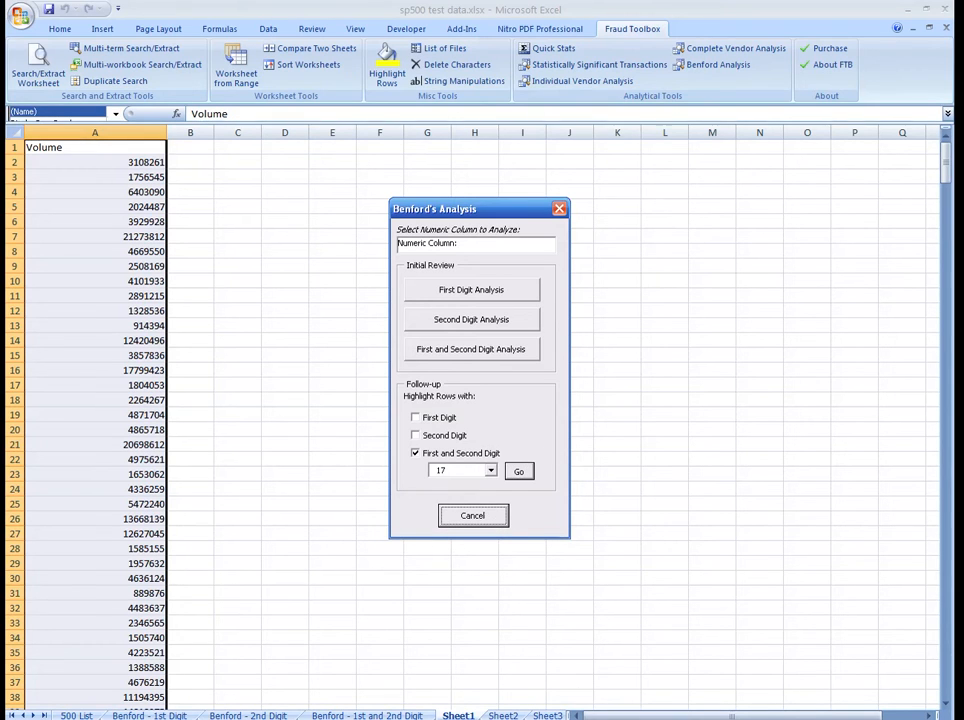
left_click(617, 719)
left_click(617, 710)
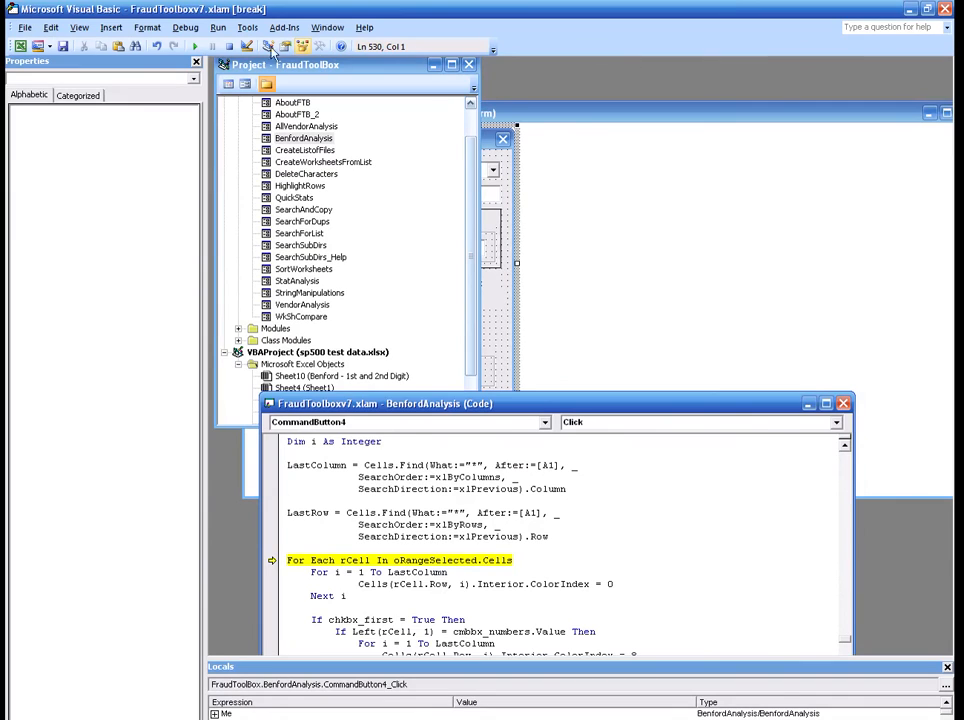
left_click(229, 47)
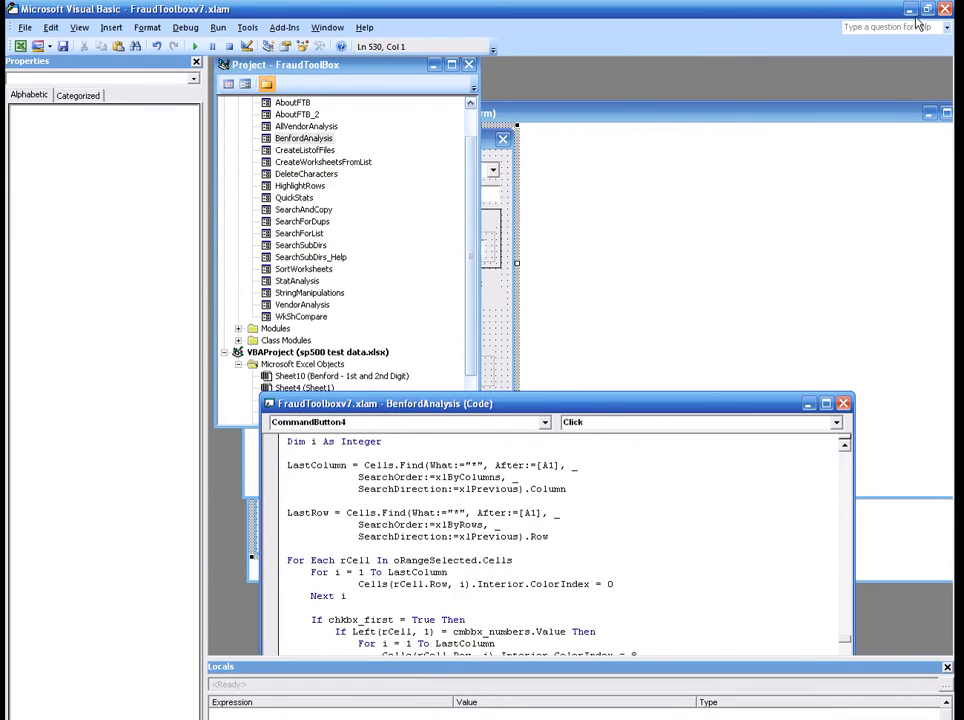
key("alt+F11")
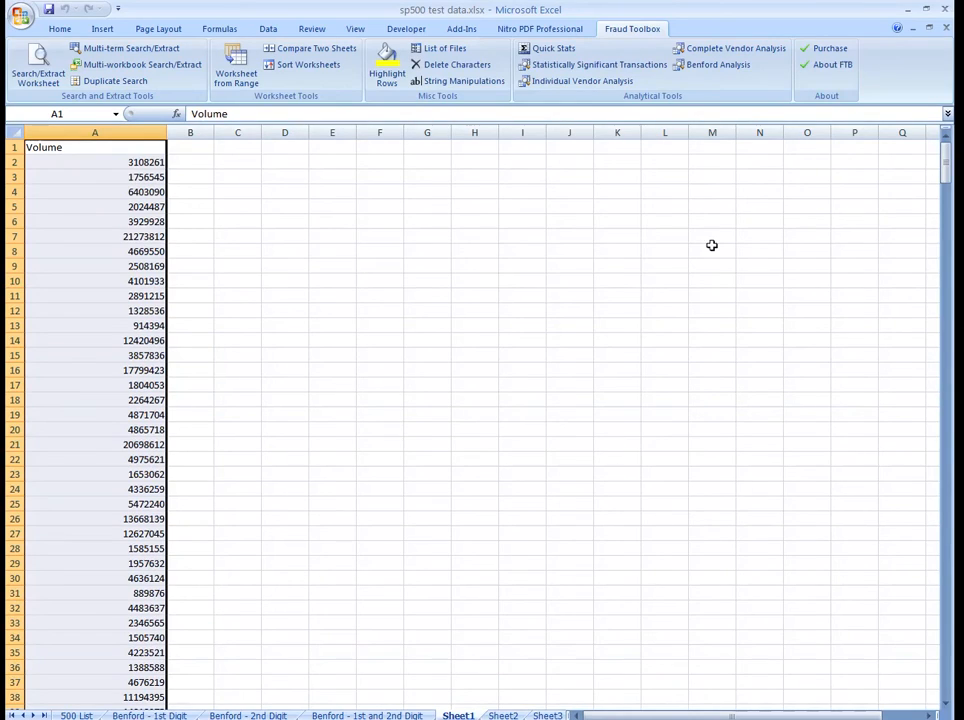
Step: Highlight the Sheet1 rows in Volume range A1:A501 whose first and second digits are 17, and look through them
left_click(717, 64)
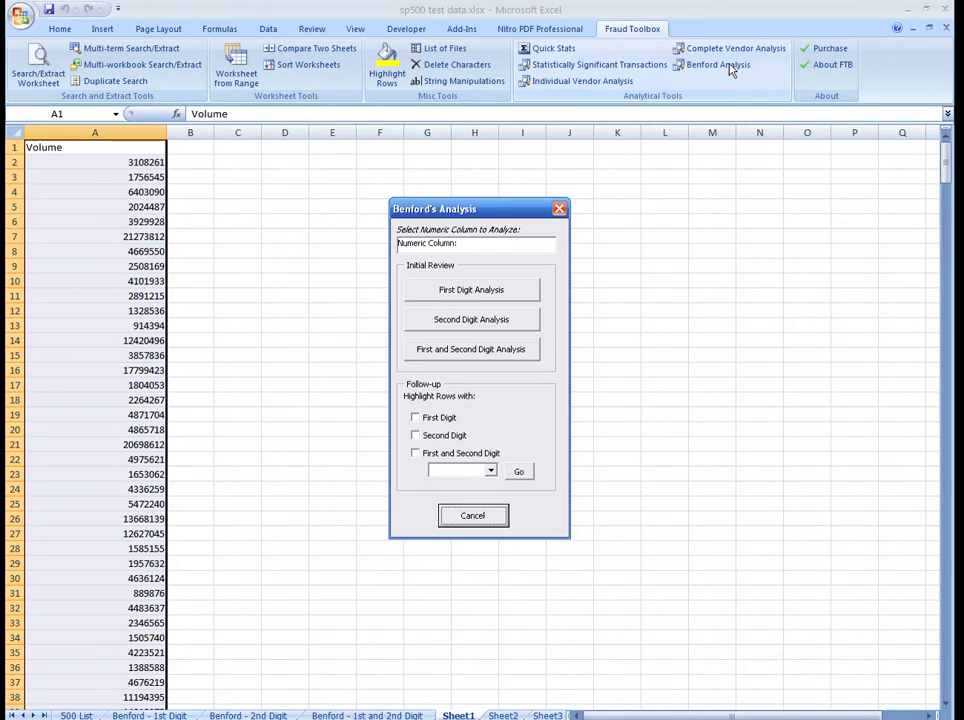
left_click(502, 250)
left_click(322, 210)
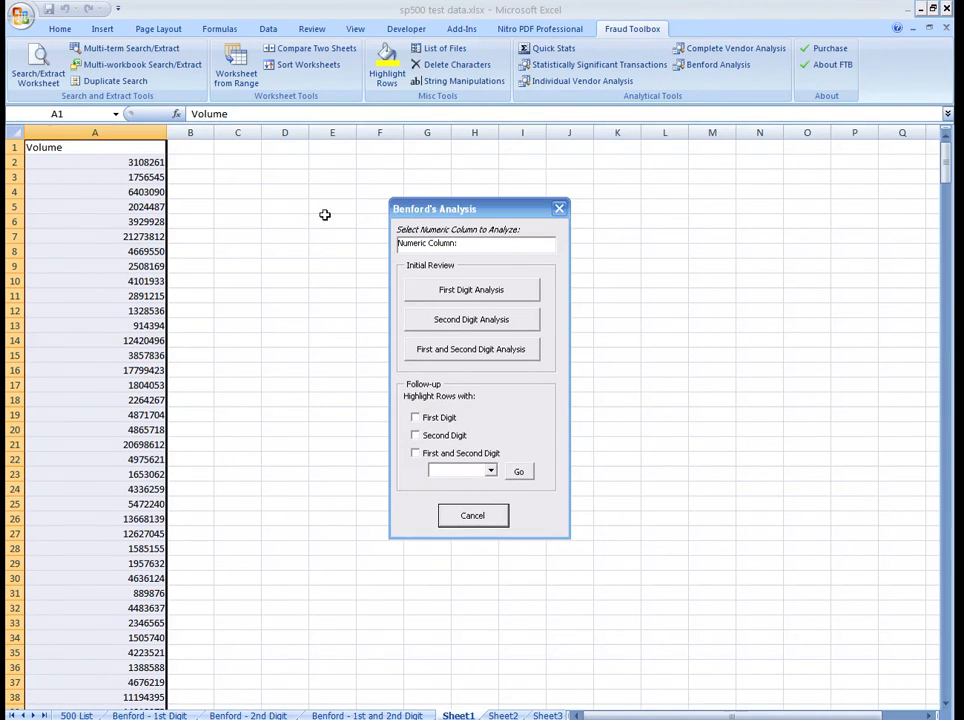
left_click(415, 455)
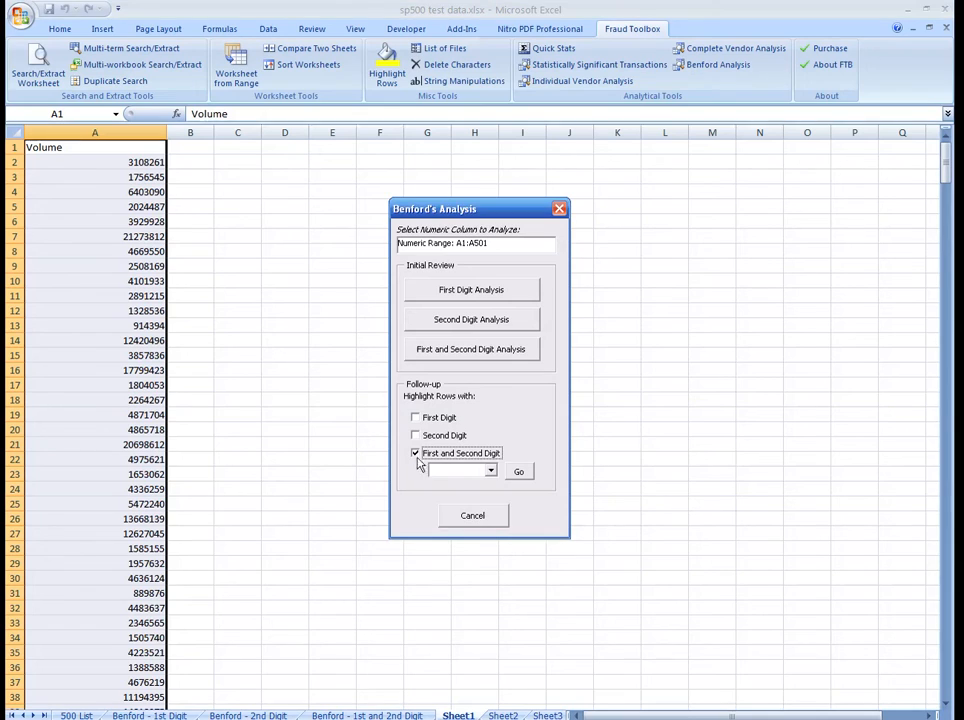
left_click(490, 470)
left_click(492, 524)
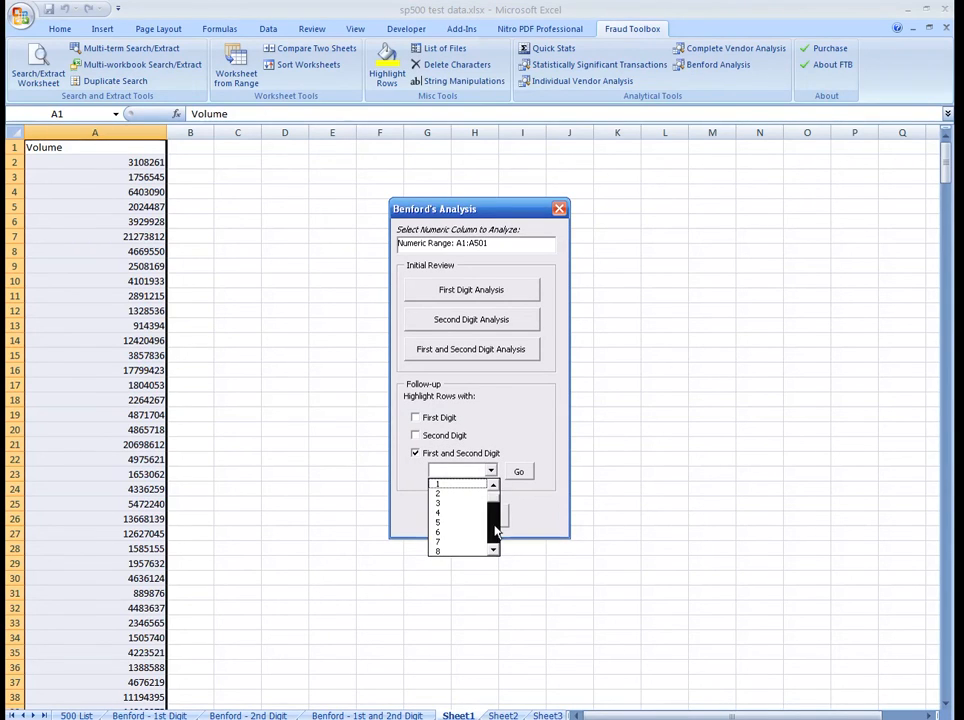
left_click(493, 551)
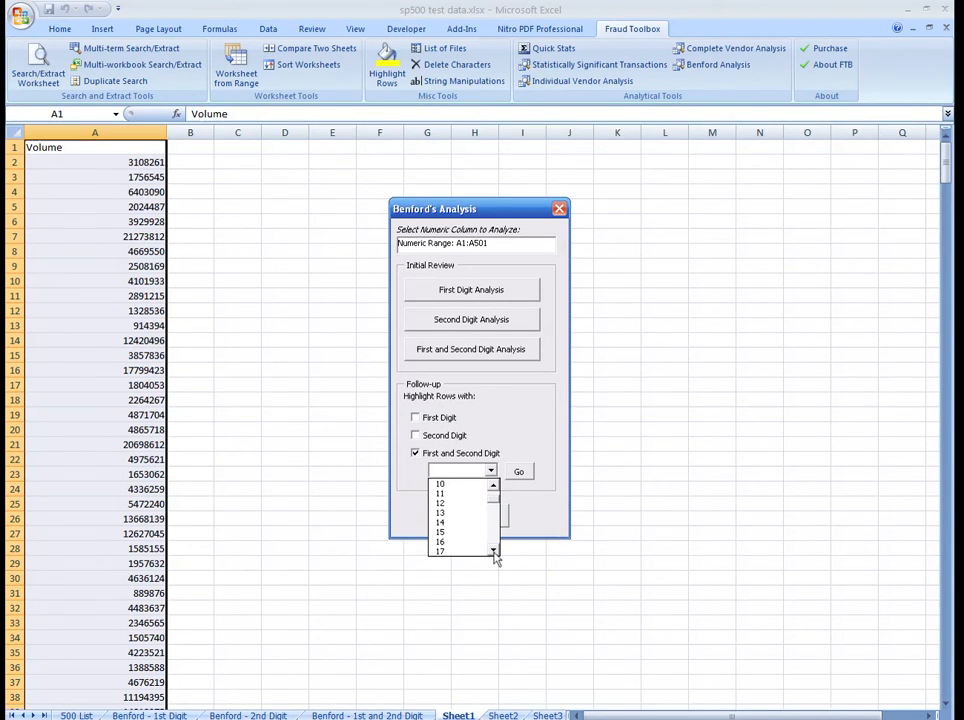
left_click(441, 551)
left_click(520, 472)
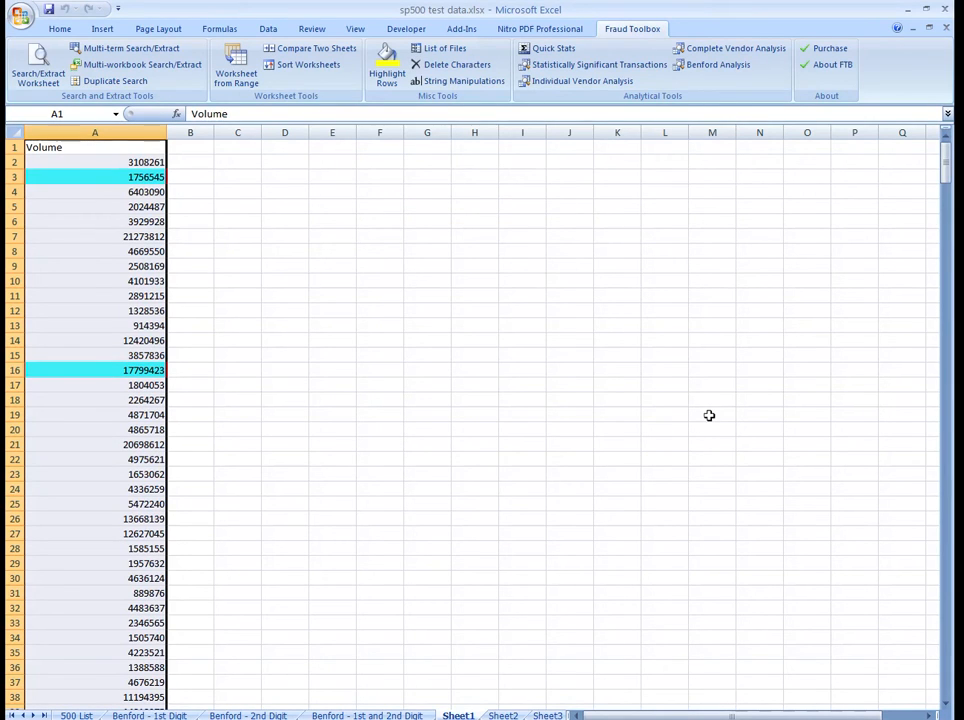
left_click_drag(947, 165, 939, 289)
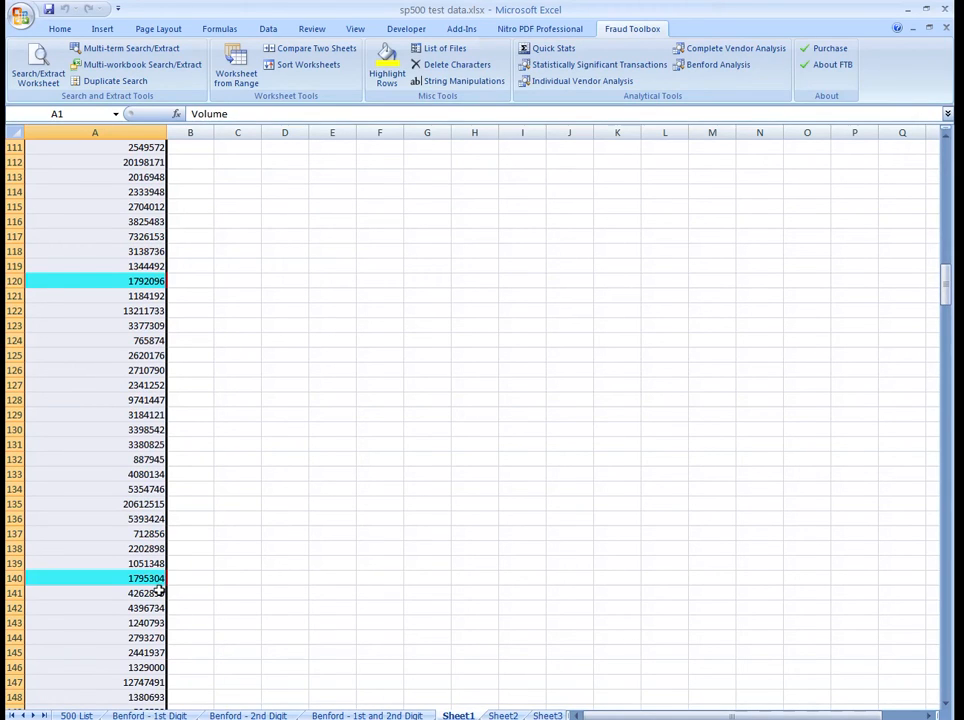
Step: Start a Benford Analysis on the 500 List sheet with the Volume cells K1:K501 as the numeric range
left_click(76, 715)
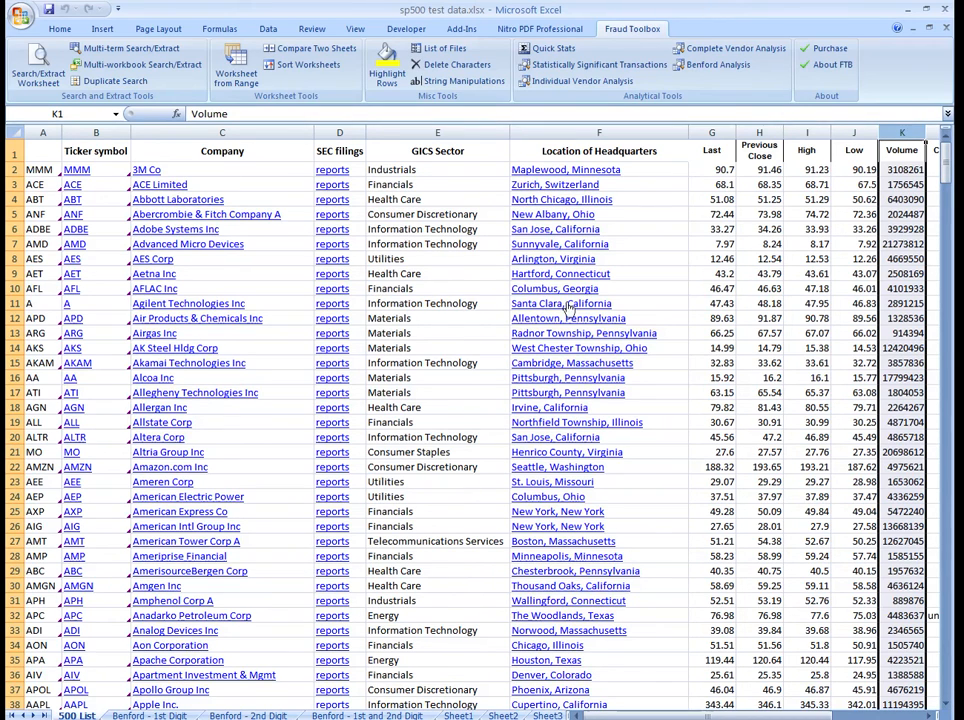
left_click(716, 65)
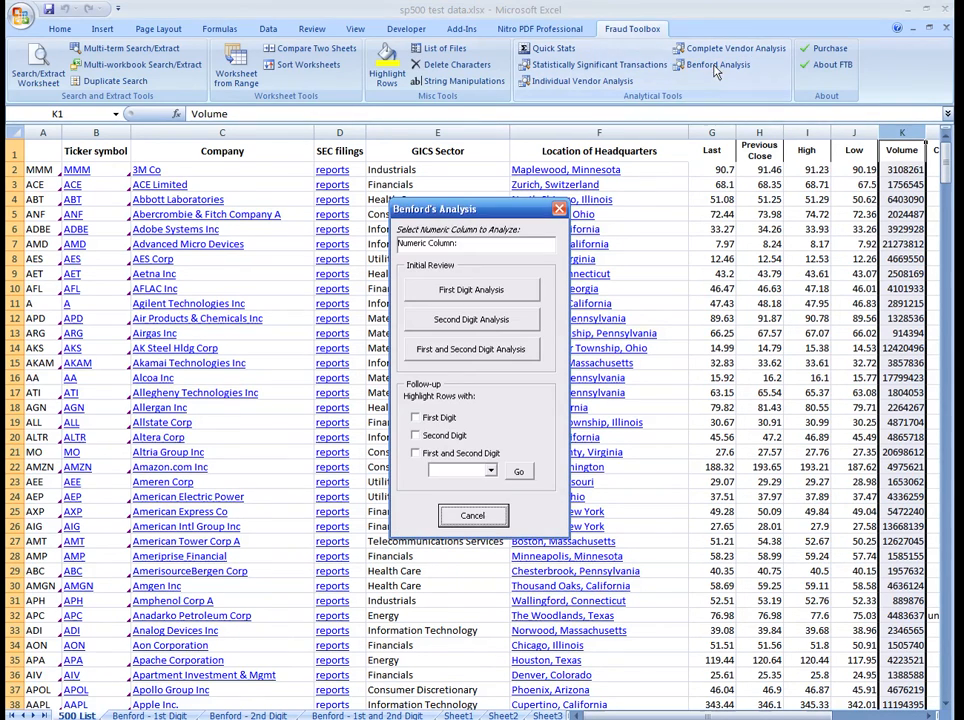
left_click(396, 241)
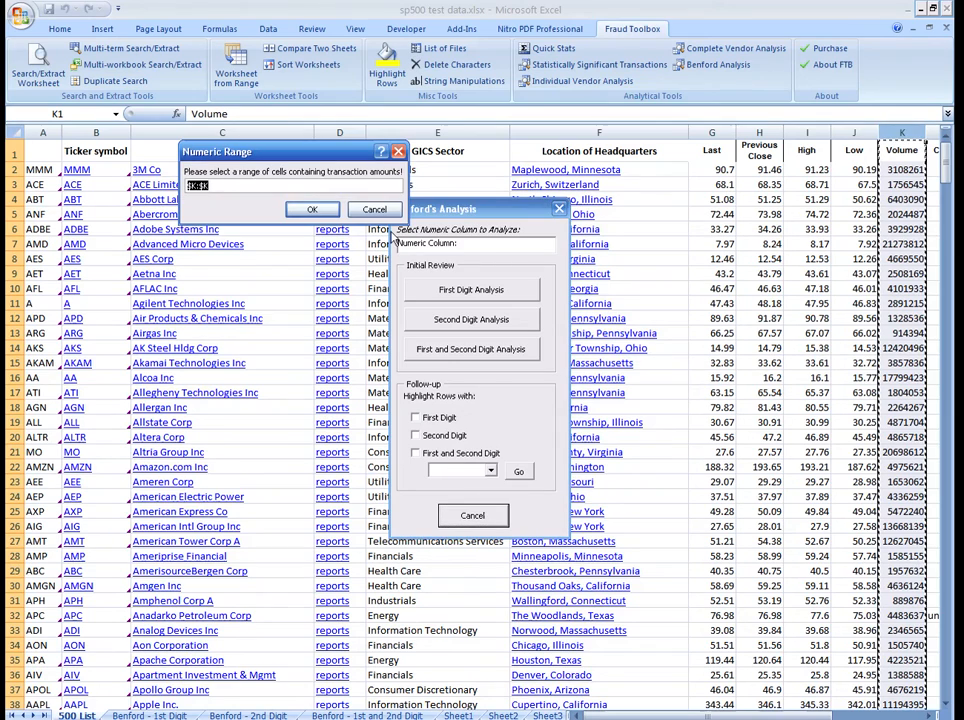
left_click(254, 185)
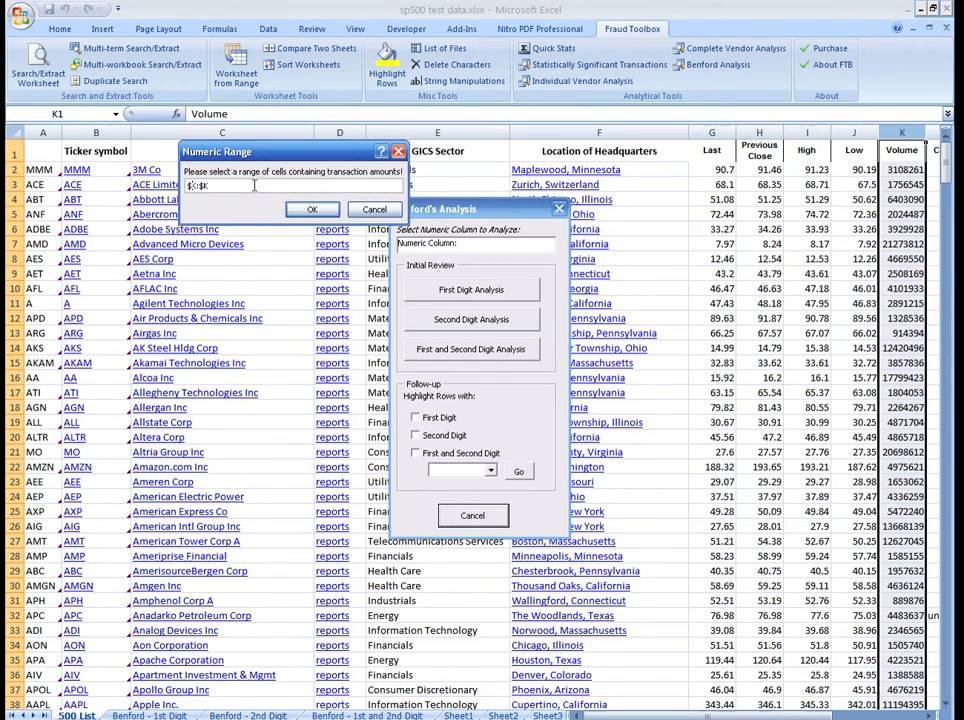
type("1:")
left_click(312, 209)
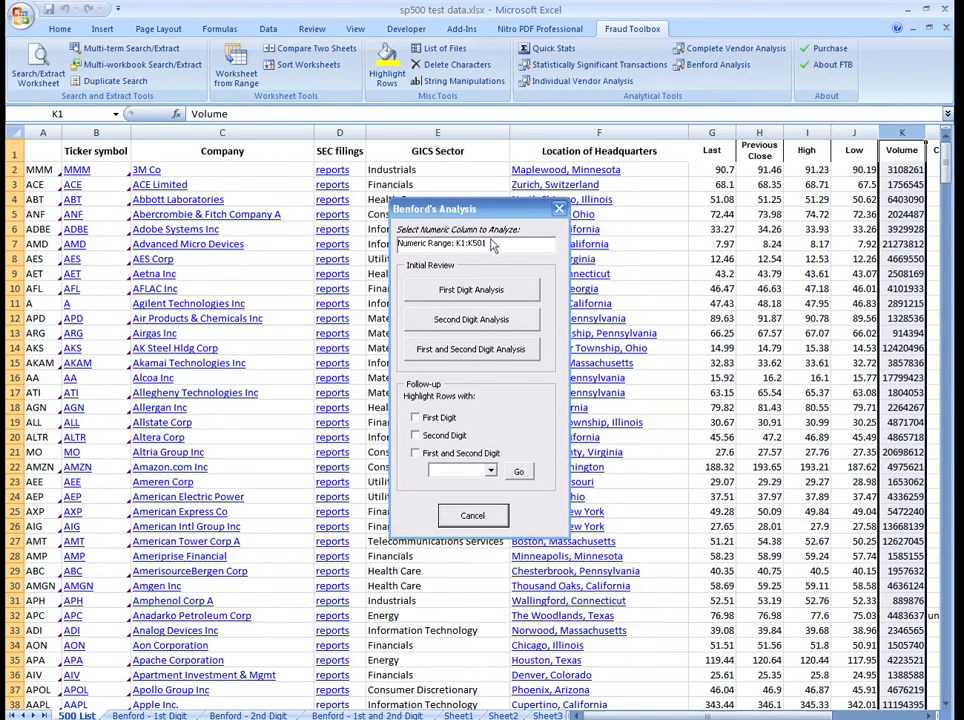
Step: Highlight the 500 List rows whose Volume starts with first and second digits 17, and close the Benford's Analysis dialog
left_click(416, 455)
left_click(490, 471)
left_click(492, 527)
left_click(493, 551)
left_click(493, 551)
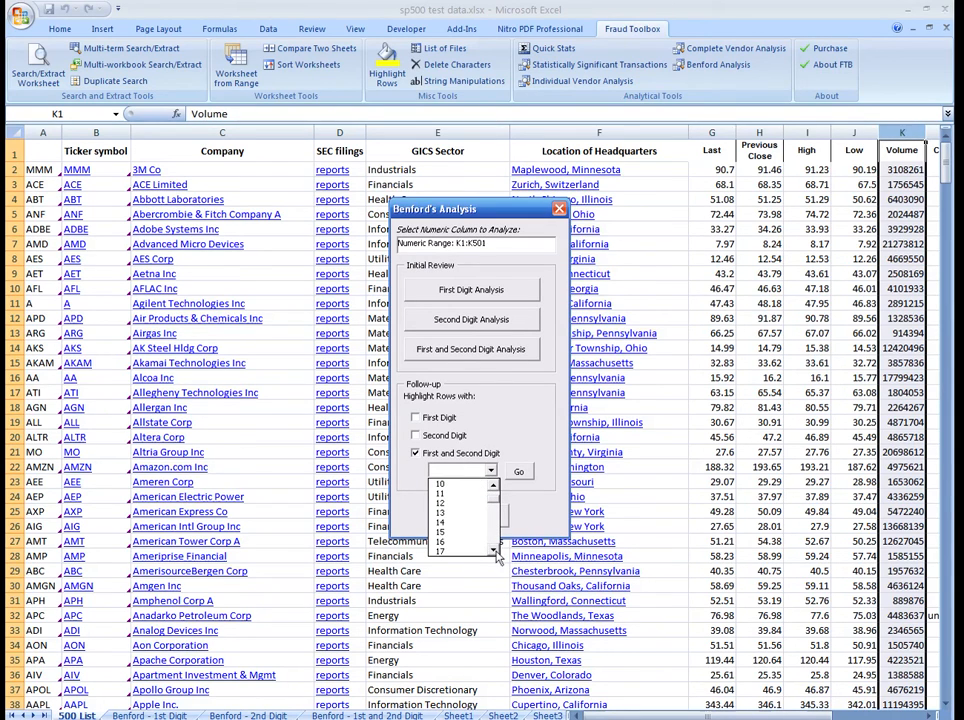
left_click(465, 551)
left_click(520, 471)
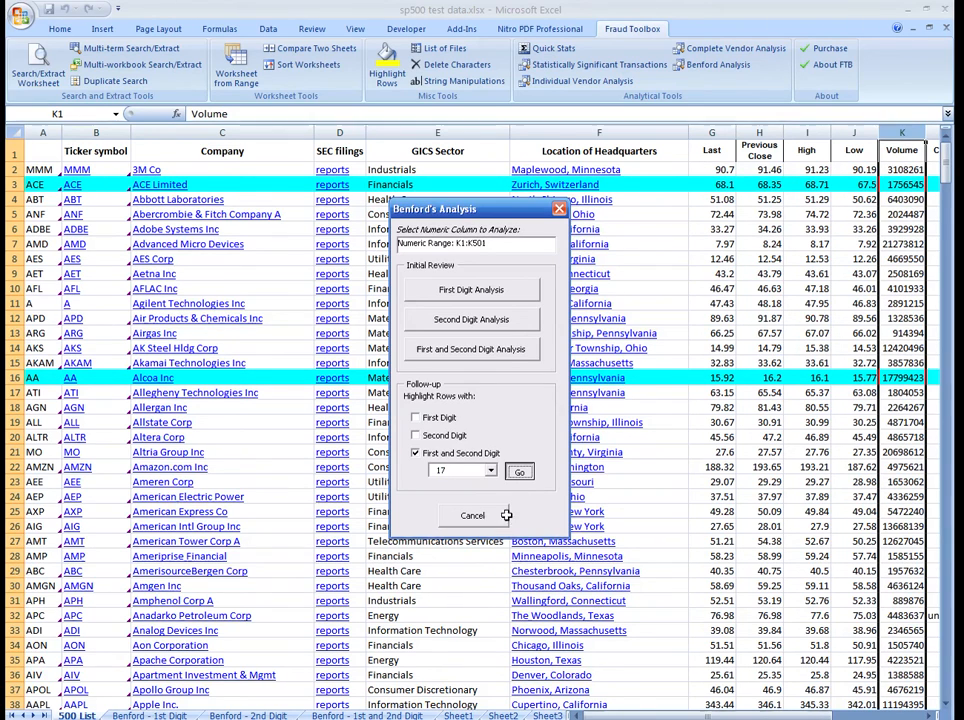
left_click(474, 515)
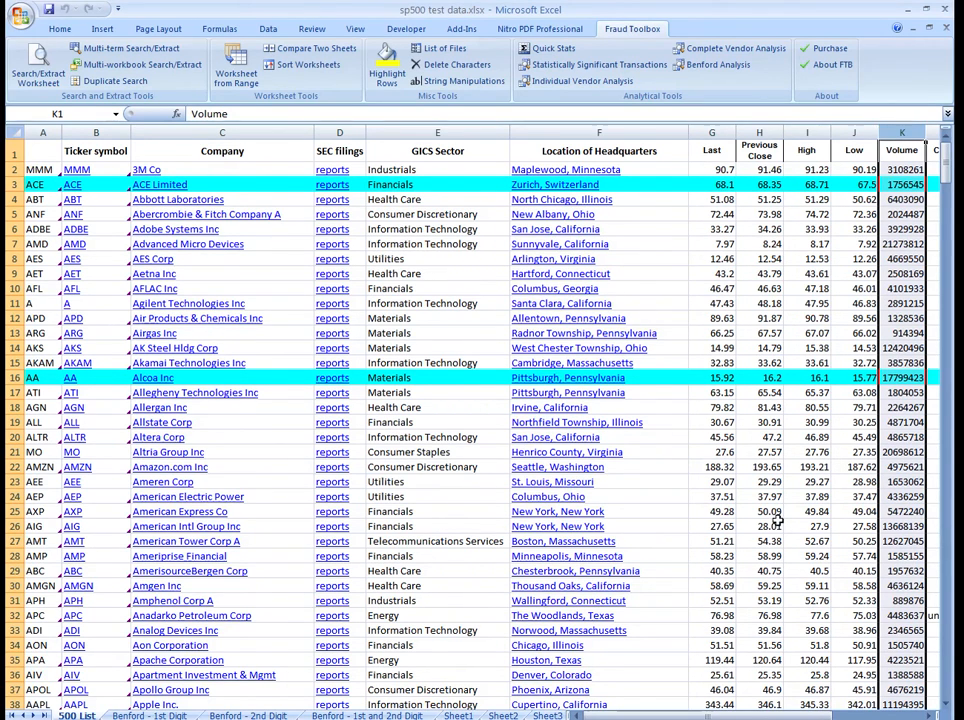
left_click_drag(948, 170, 950, 140)
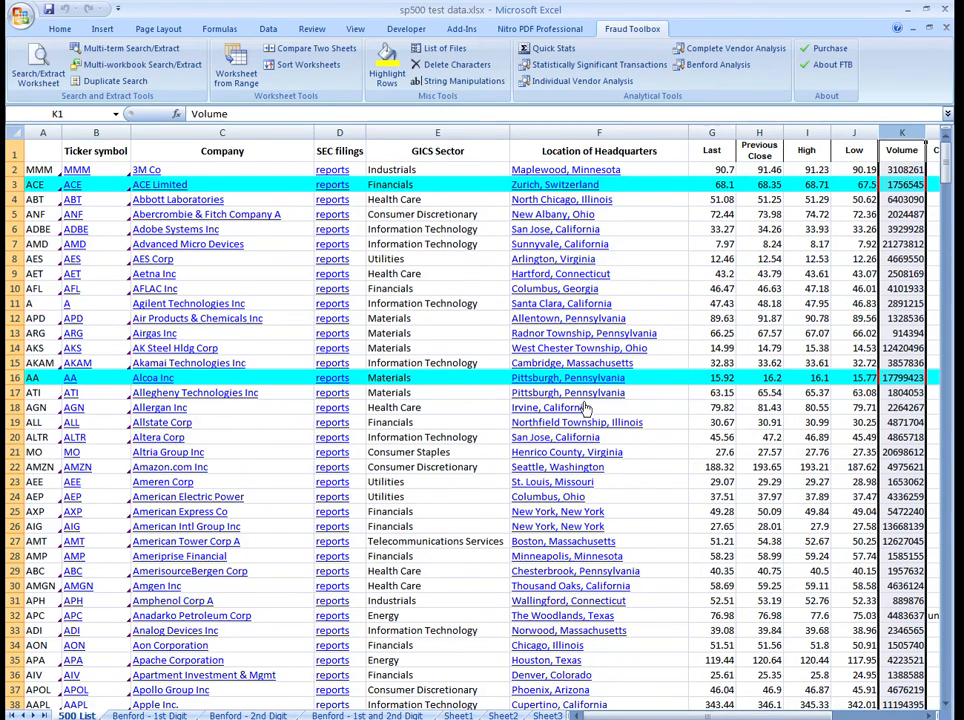
mouse_move(712, 716)
left_mouse_down()
mouse_move(770, 718)
mouse_move(698, 716)
left_mouse_up()
Step: Minimize the S&P 500 workbook and show the About Fraud Toolbox information
left_click(913, 29)
left_click(836, 65)
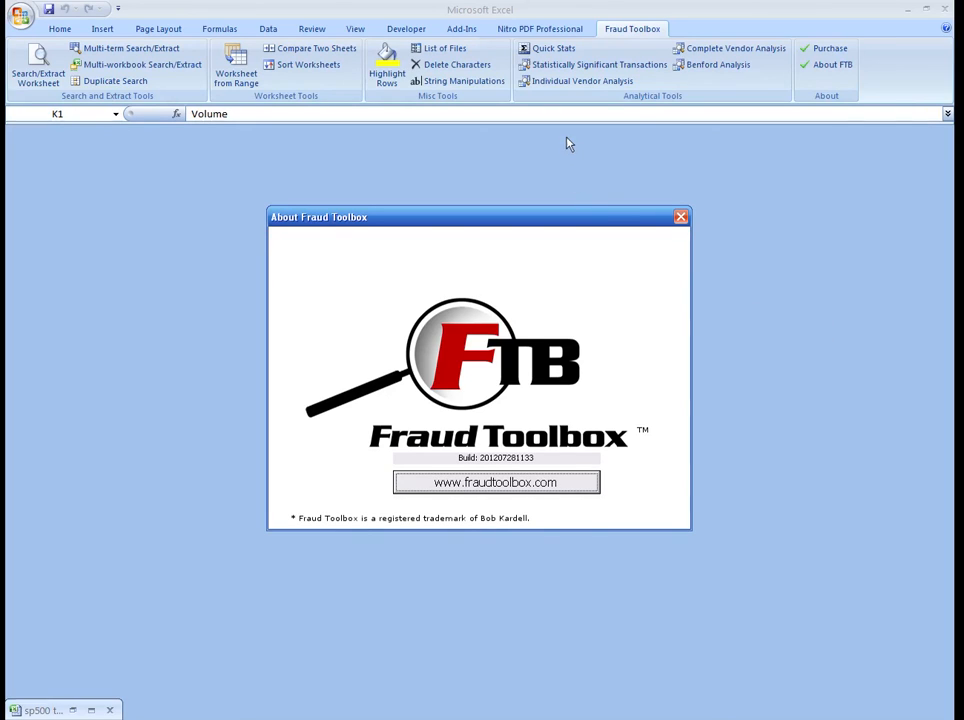
left_click(469, 2)
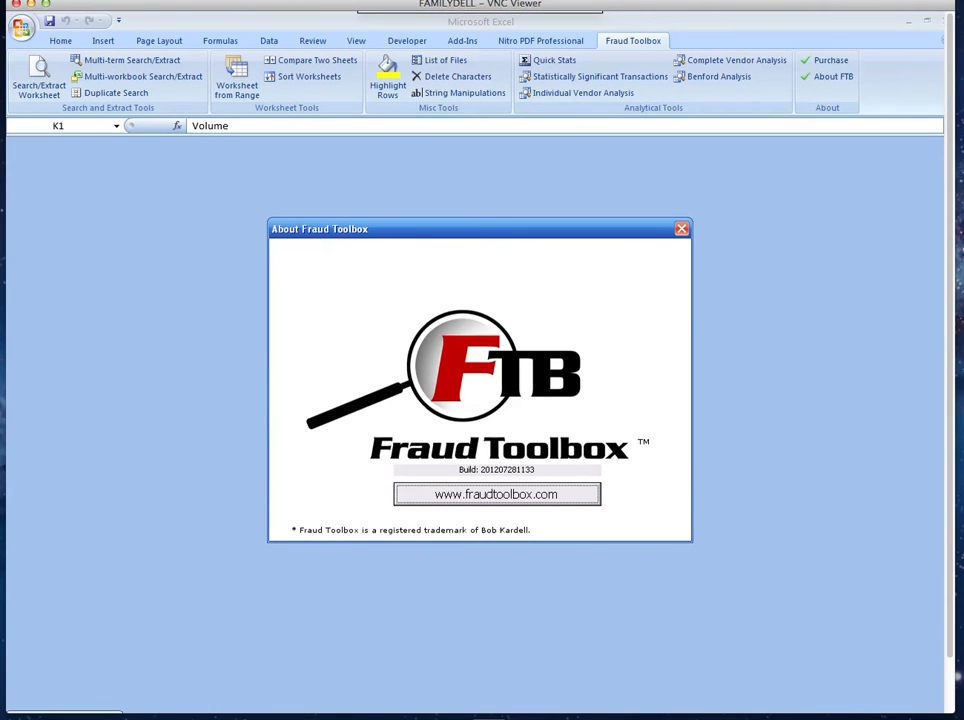